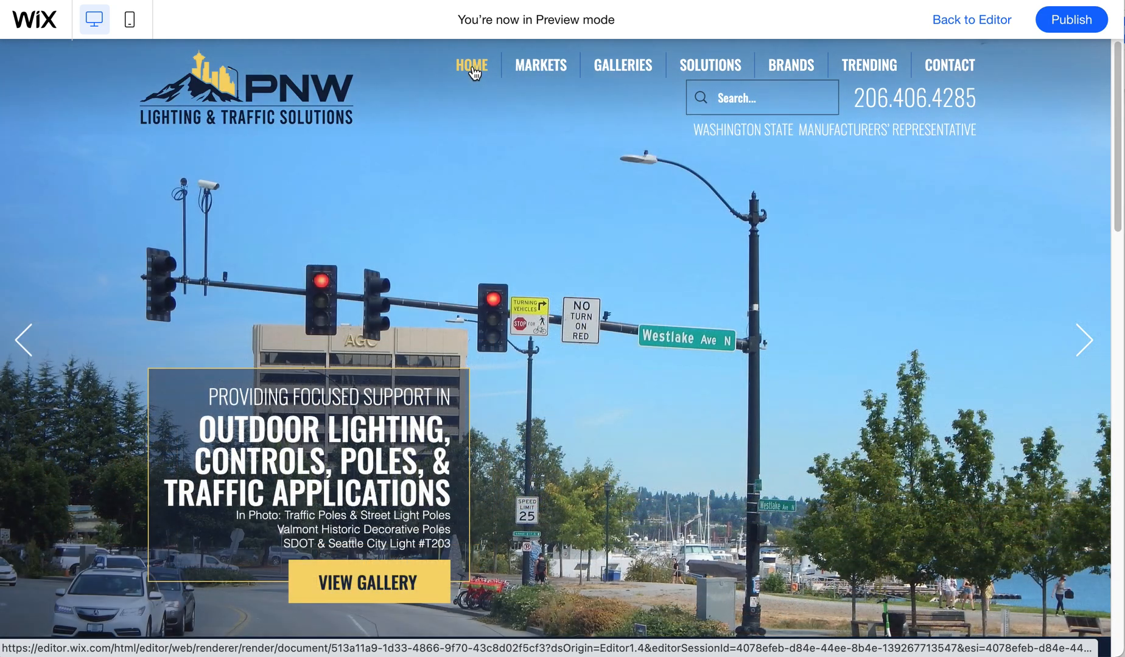
View the MARKETS submenu in the site preview and return to the editor
mouse_move(532, 71)
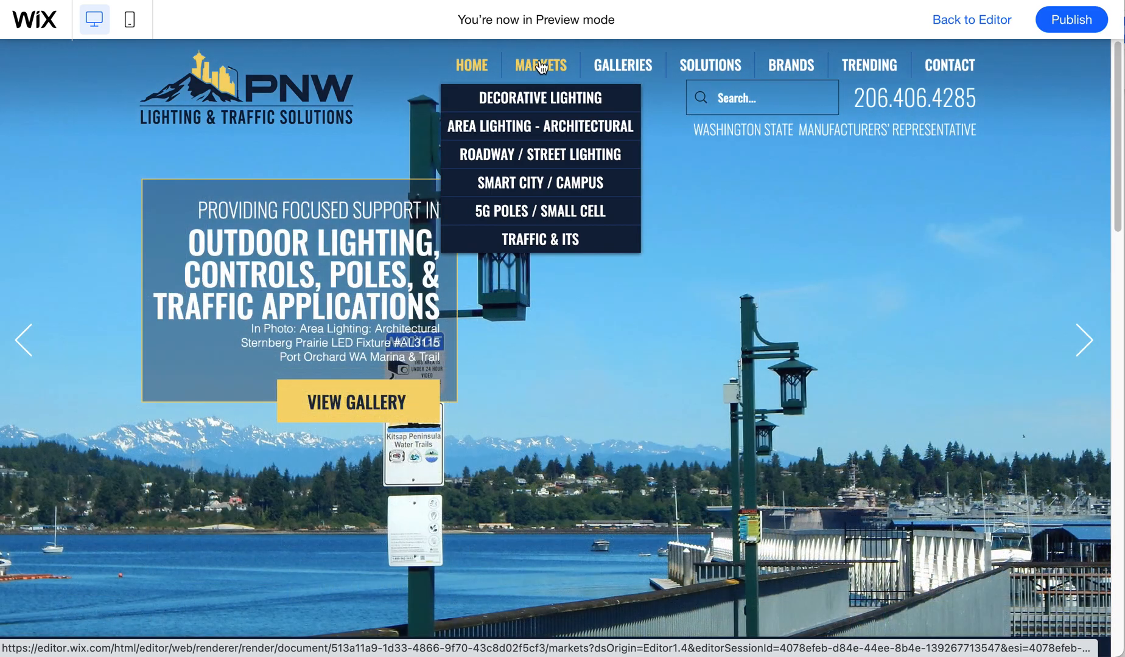
click(973, 23)
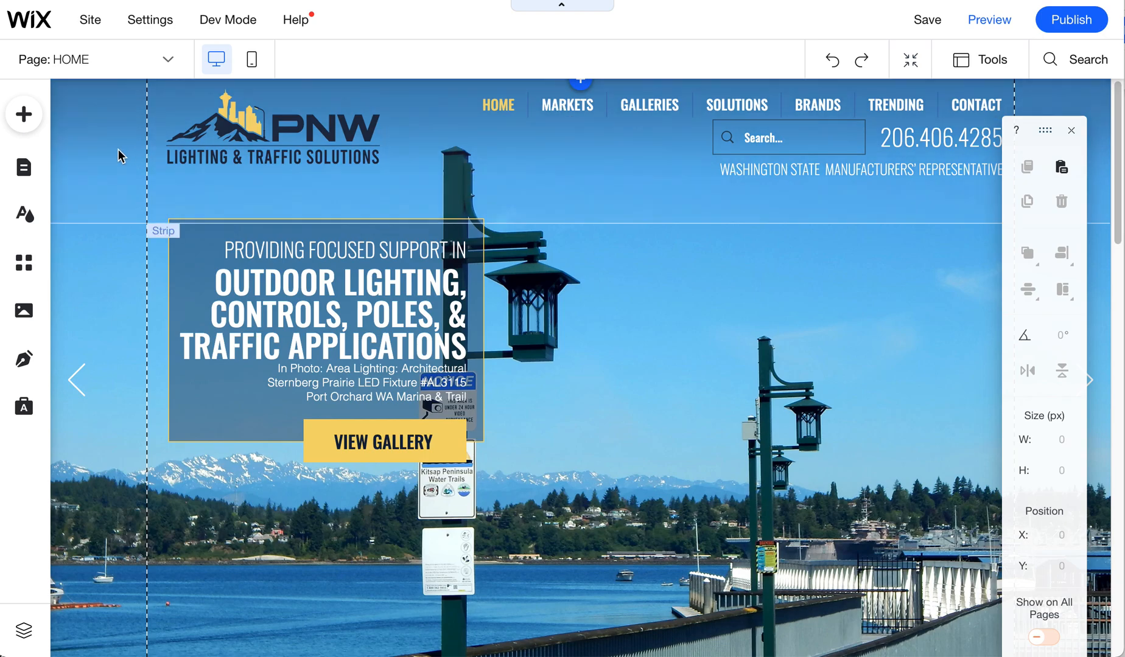
Move the DECORATIVE LIGHTING page from MARKETS to HOME's subpages, below Modern Street Lighting, and check the HOME submenu in preview
click(23, 170)
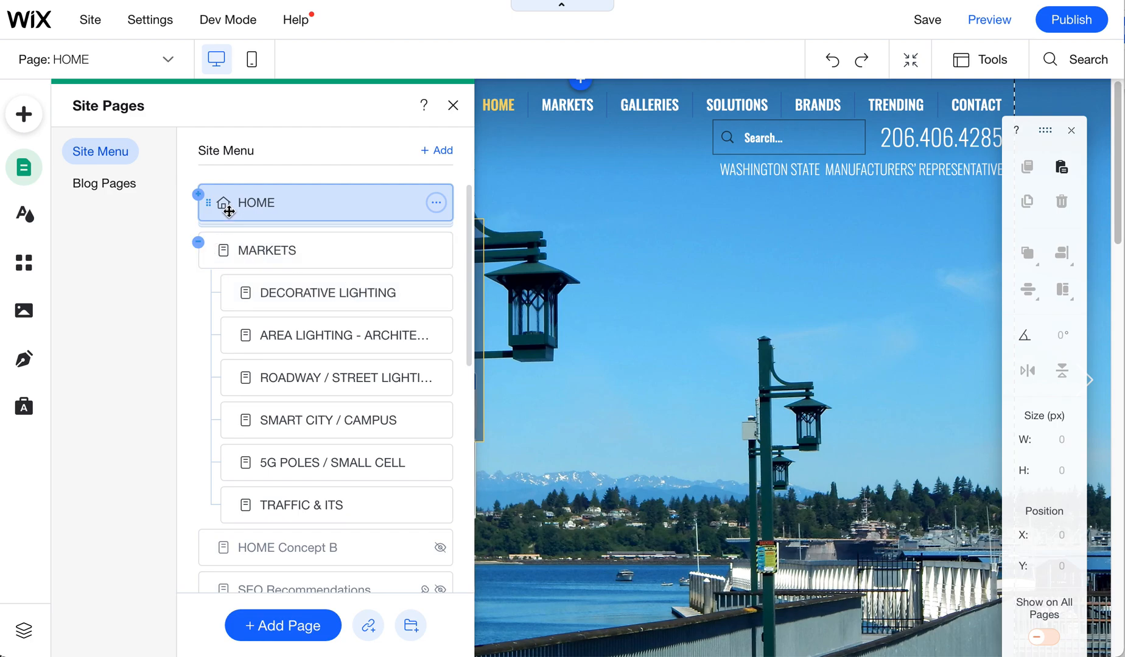
mouse_move(209, 250)
mouse_down()
mouse_move(216, 216)
mouse_move(193, 256)
mouse_move(201, 261)
mouse_up()
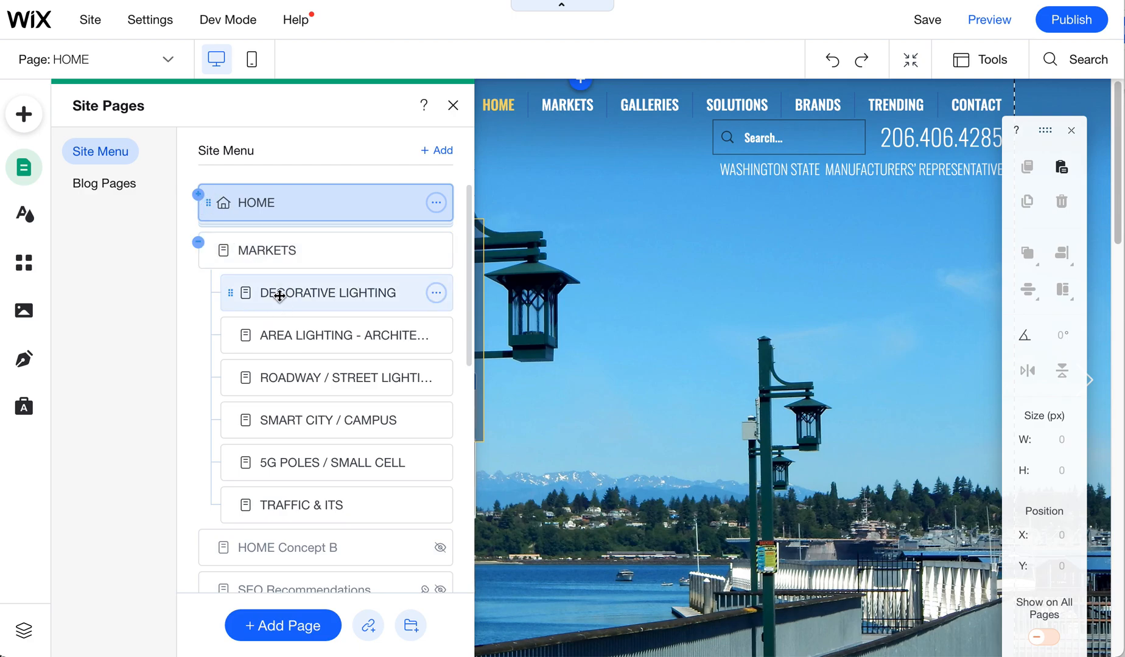
click(197, 196)
scroll(365, 435, down, 3)
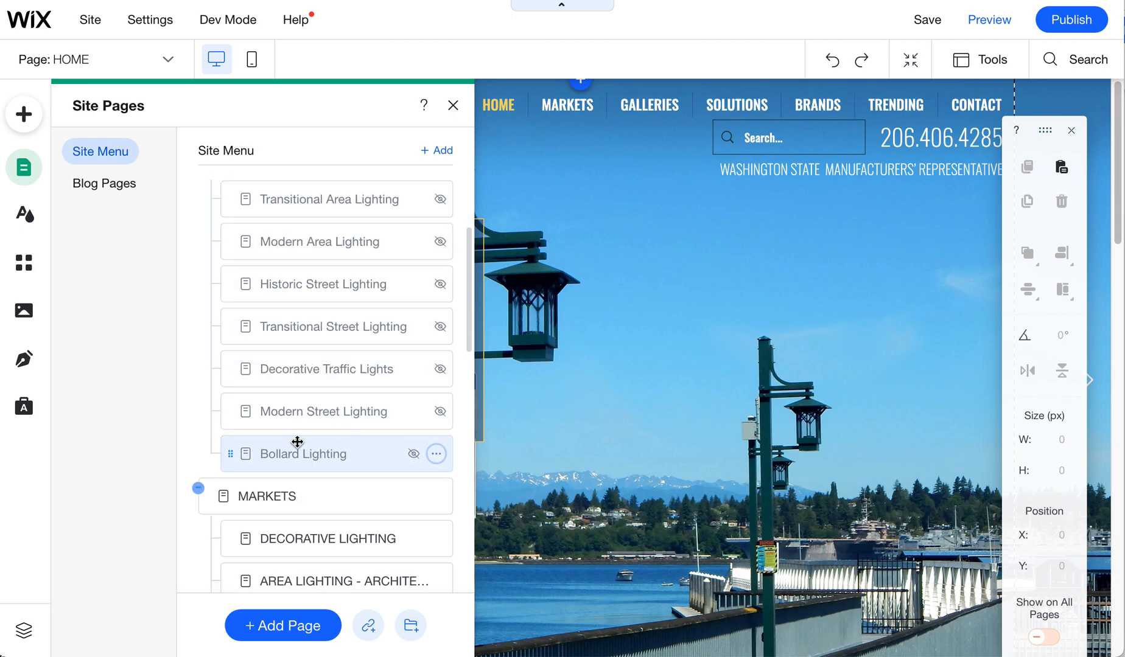
drag(294, 528, 368, 465)
click(451, 437)
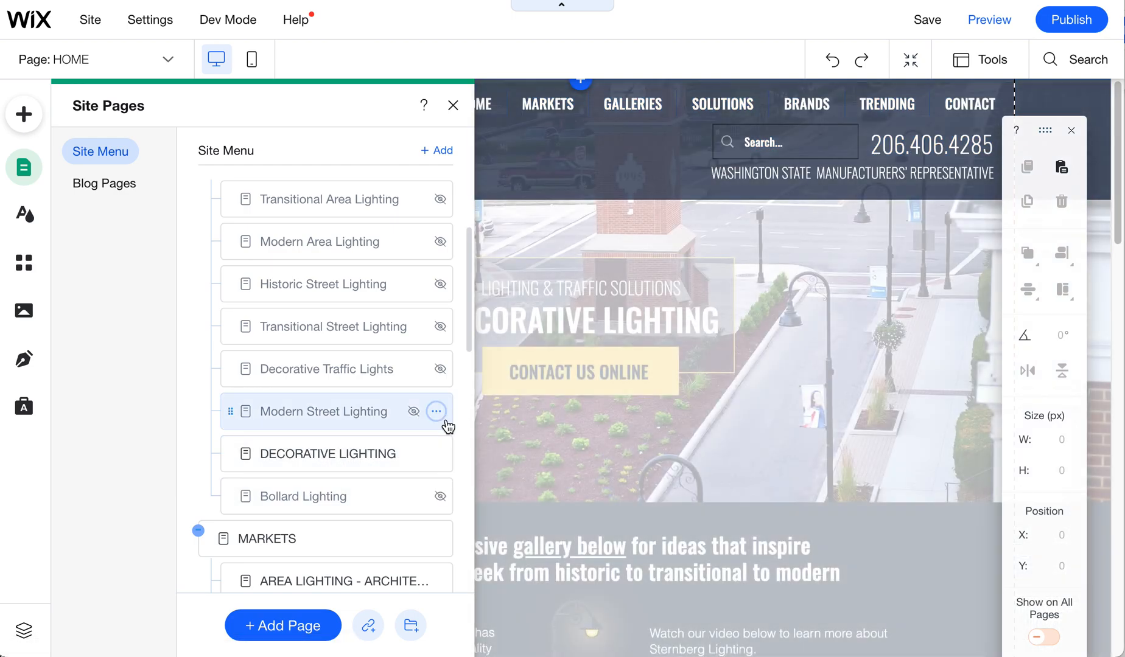
click(981, 23)
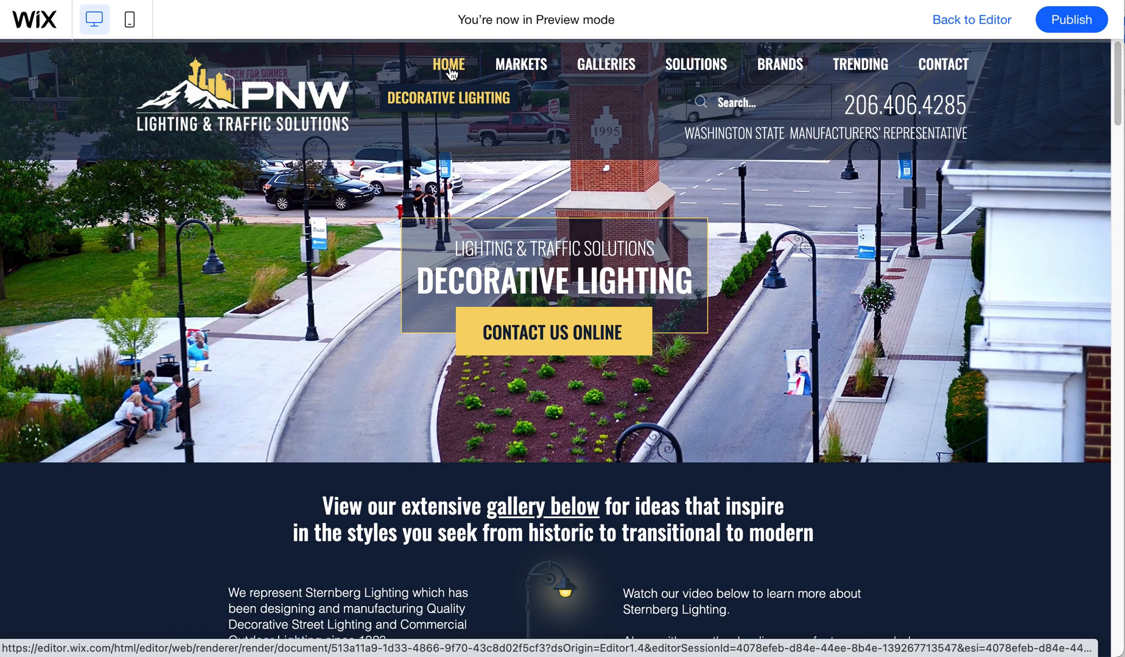
click(983, 21)
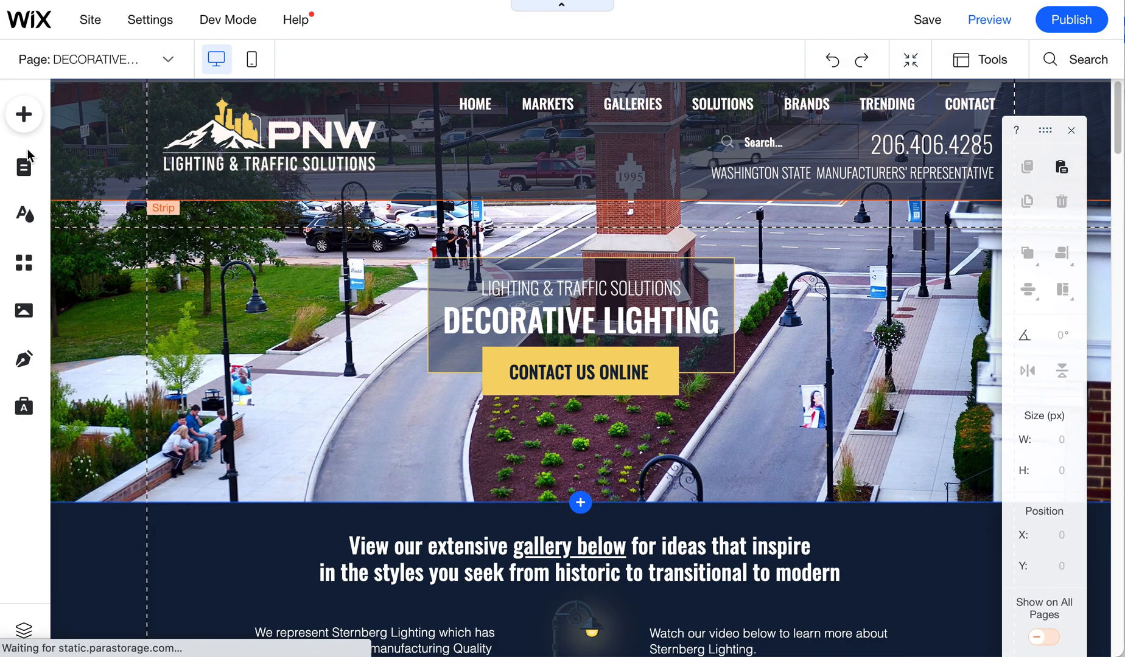
Turn the DECORATIVE LIGHTING subpage of HOME into a main page
click(24, 167)
scroll(408, 444, down, 3)
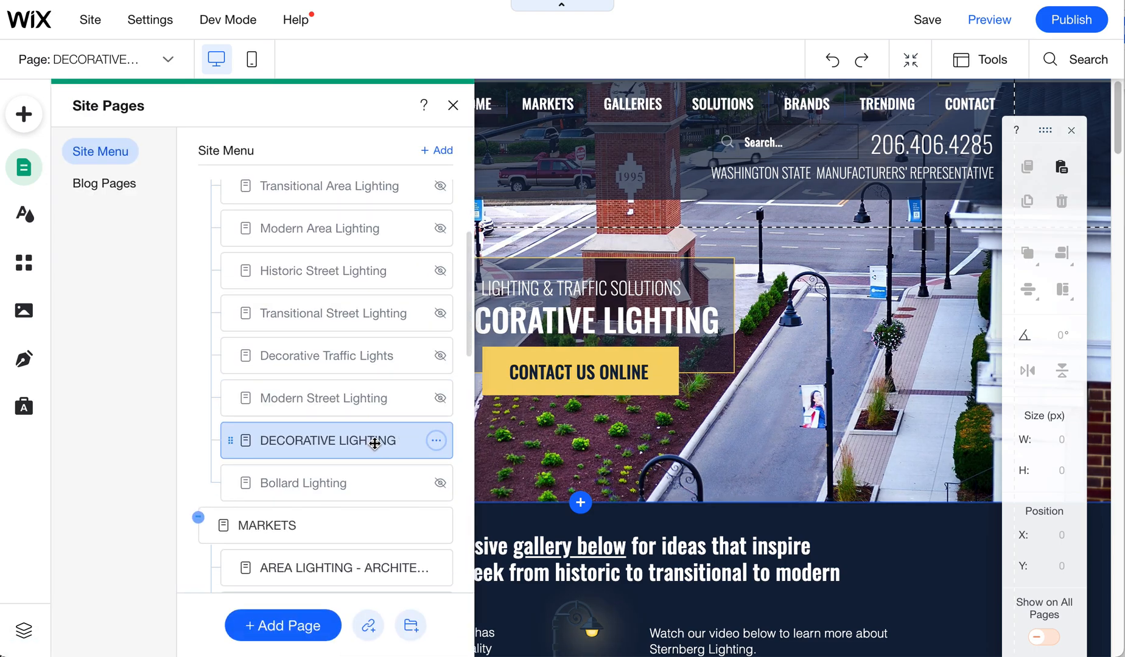
scroll(366, 475, down, 3)
mouse_move(251, 318)
mouse_down()
mouse_move(253, 413)
mouse_move(246, 331)
mouse_move(266, 317)
mouse_up()
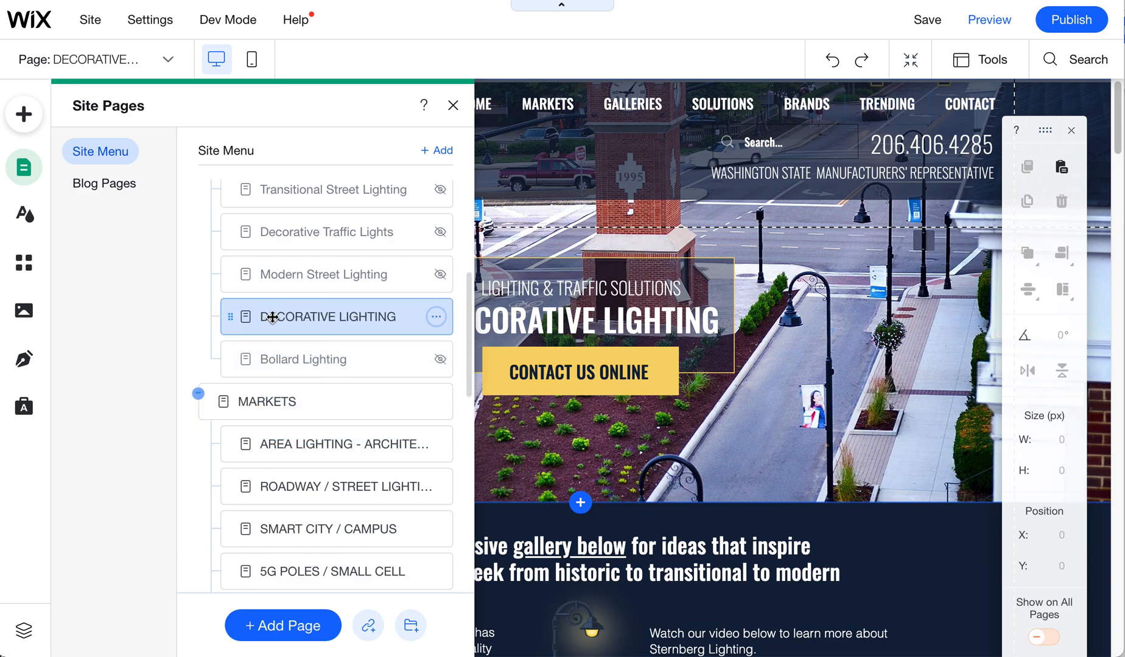
mouse_move(470, 368)
mouse_down()
mouse_move(471, 317)
mouse_move(472, 368)
mouse_up()
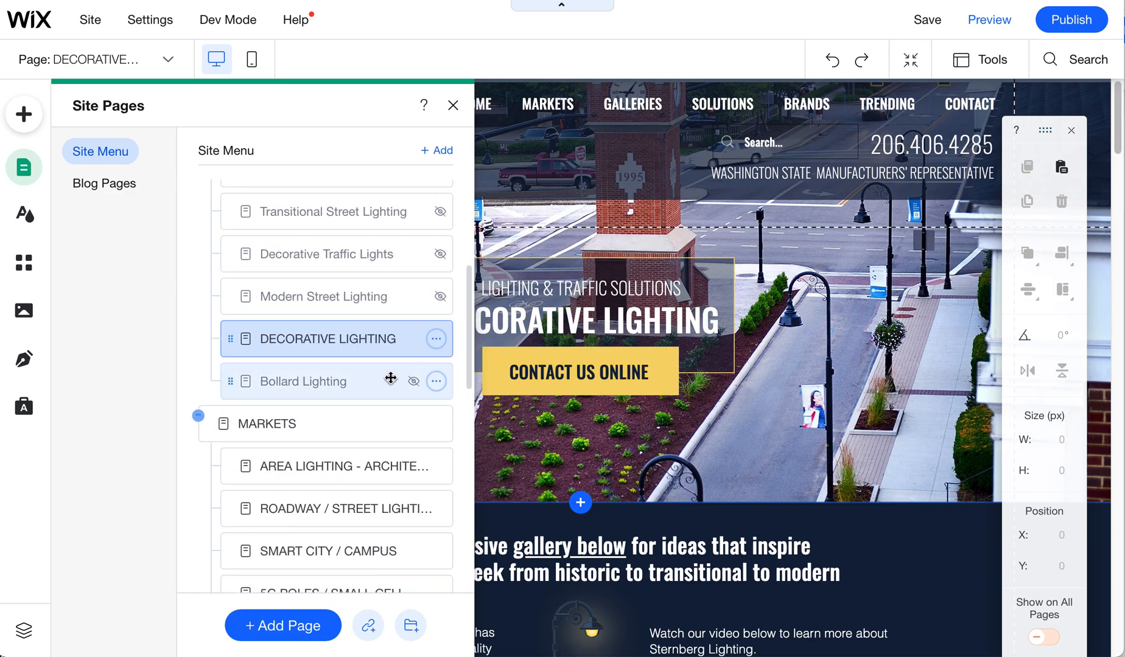
click(436, 339)
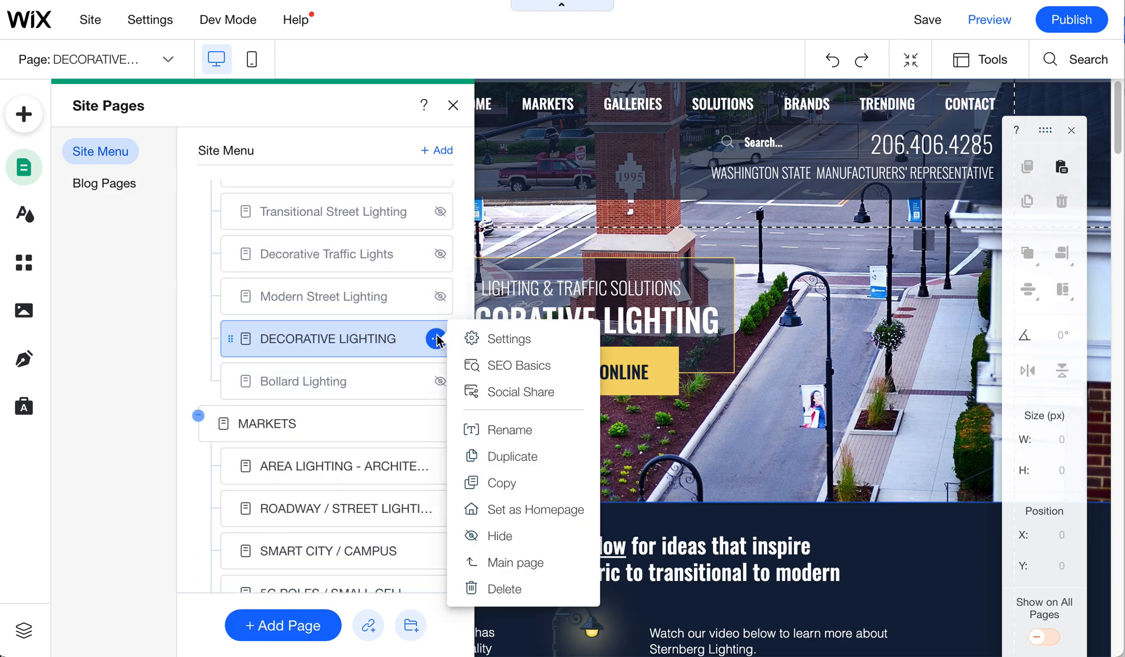
click(516, 563)
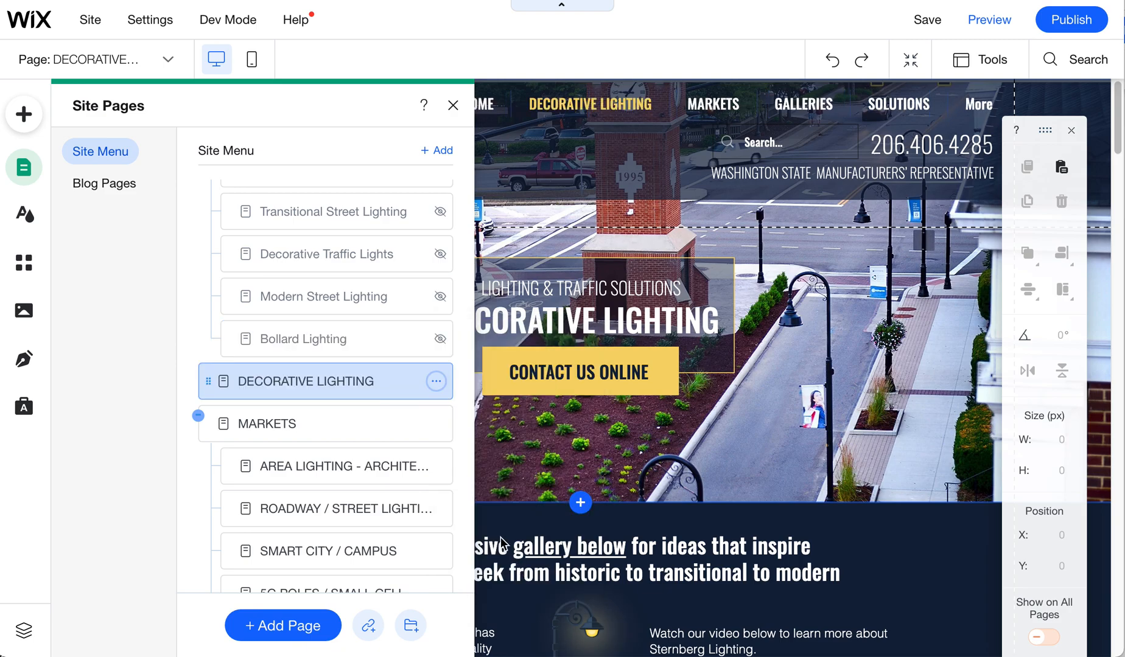
Collapse HOME's subpages and nest the DECORATIVE LIGHTING page under MARKETS as its first subpage
drag(471, 333, 485, 250)
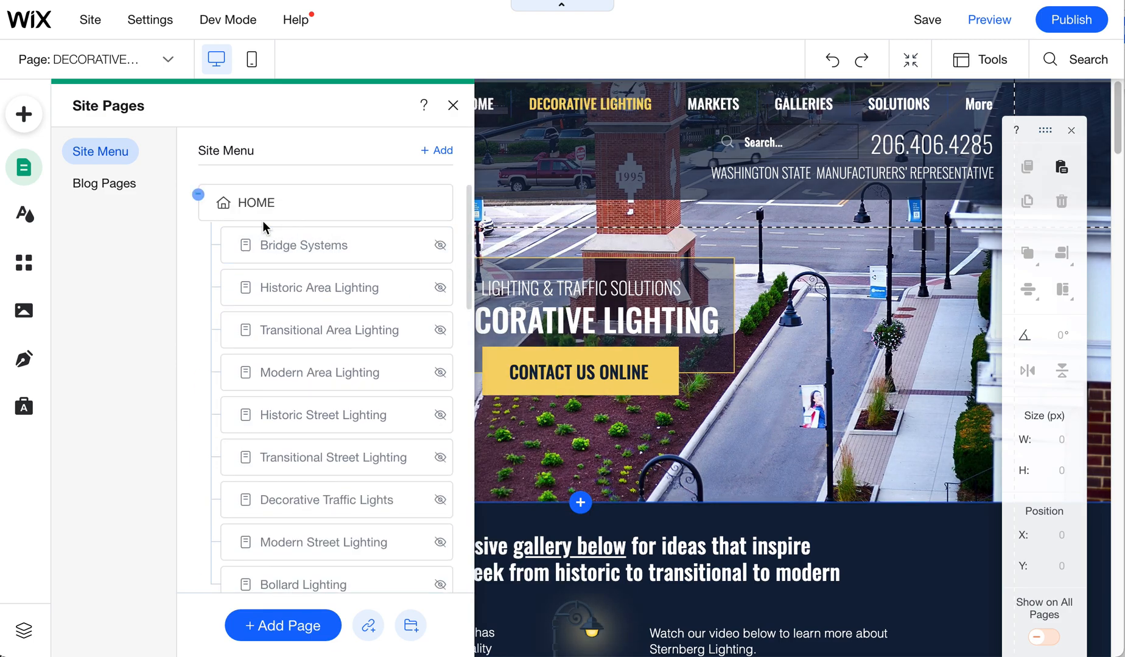
click(198, 195)
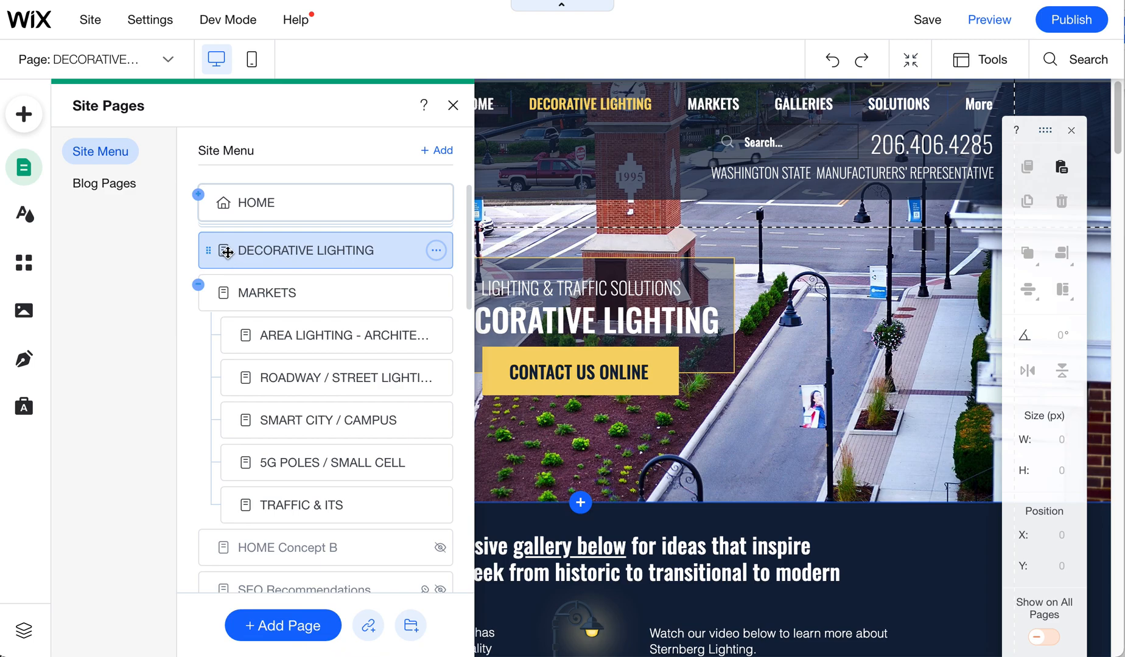
drag(290, 250, 300, 298)
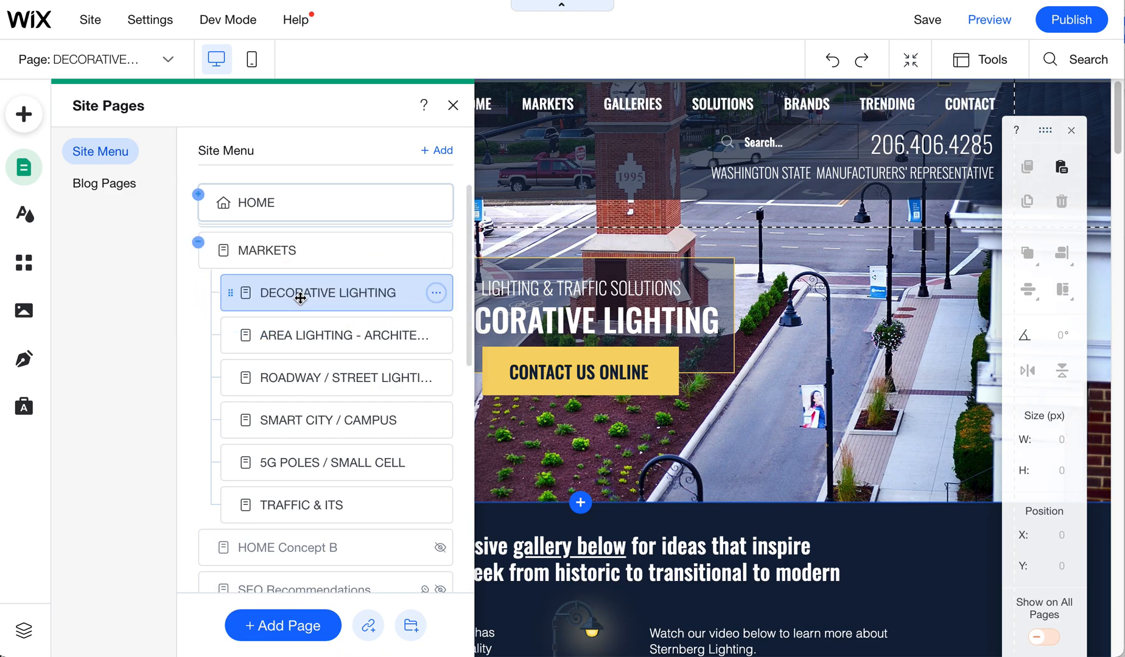
Expand HOME's subpages and move DECORATIVE LIGHTING from MARKETS to the first place under HOME, above Bridge Systems
click(197, 195)
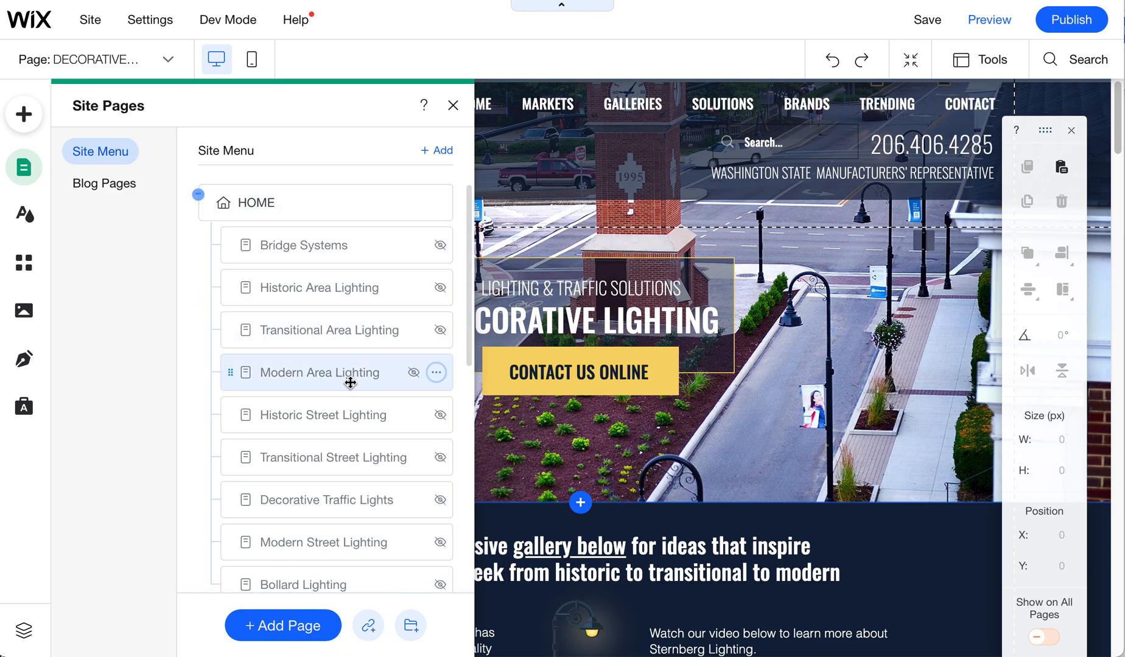
scroll(390, 414, down, 3)
drag(301, 530, 303, 183)
scroll(467, 330, up, 5)
drag(292, 322, 305, 262)
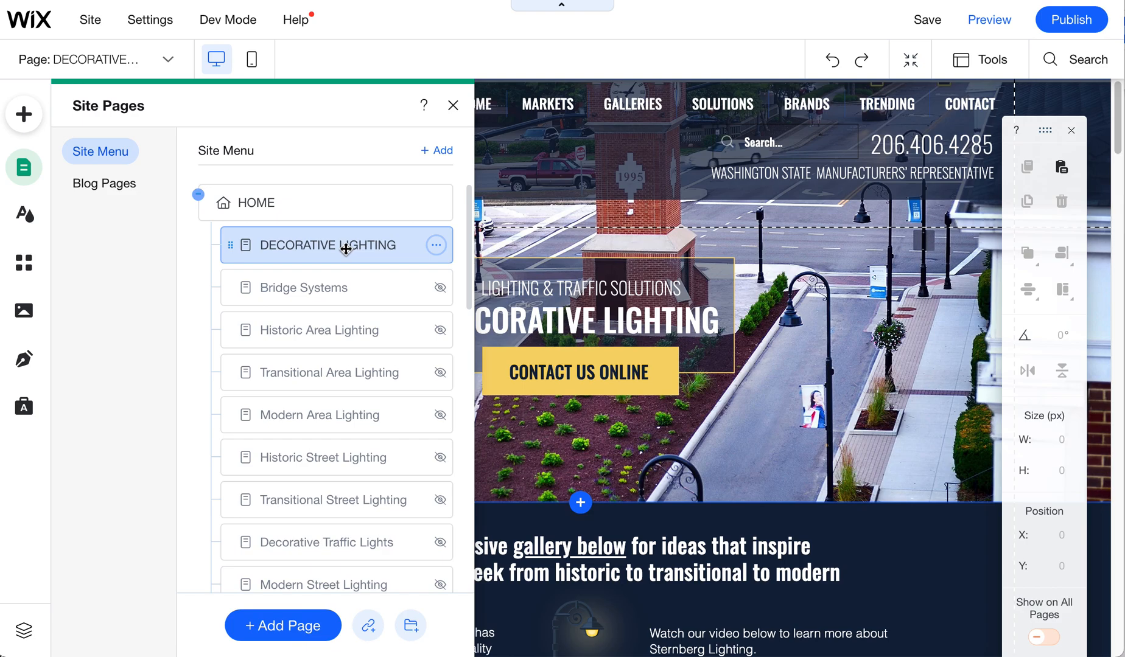
Make DECORATIVE LIGHTING a main page again and nest it back under MARKETS as the first subpage
scroll(389, 286, down, 3)
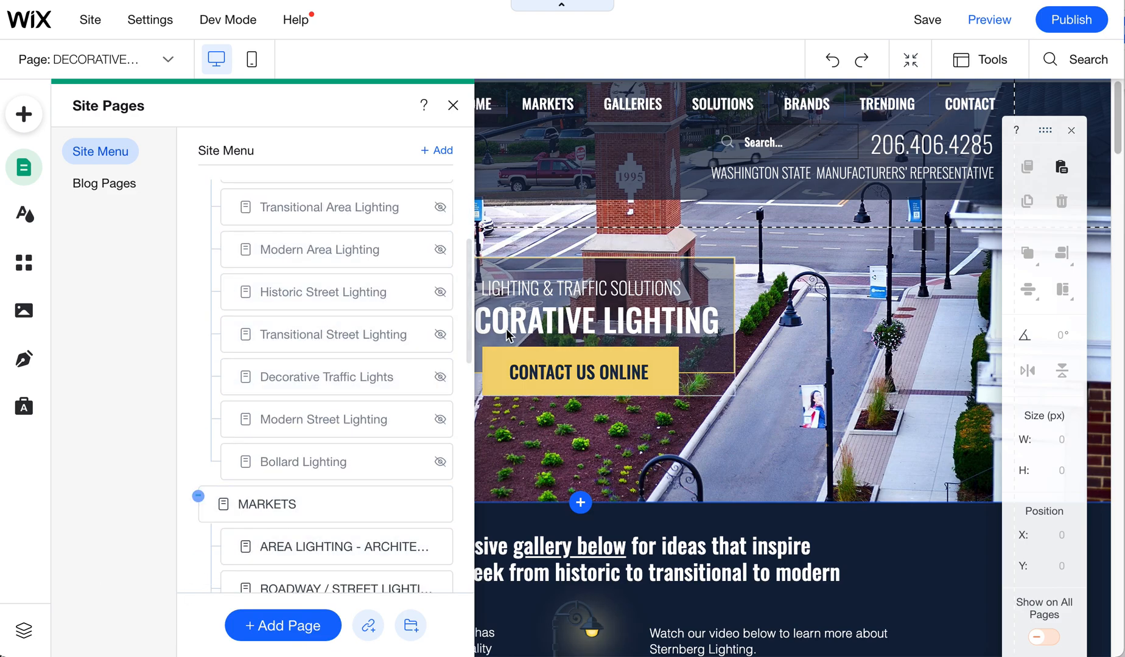
drag(468, 320, 466, 182)
drag(303, 241, 355, 249)
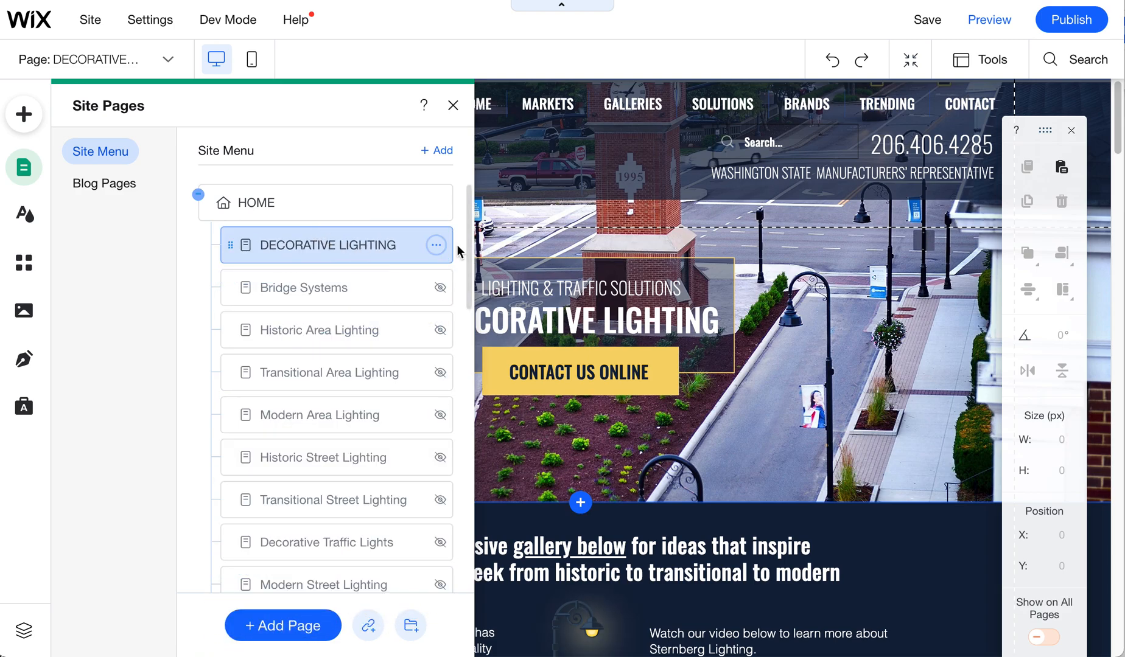
click(436, 244)
click(511, 467)
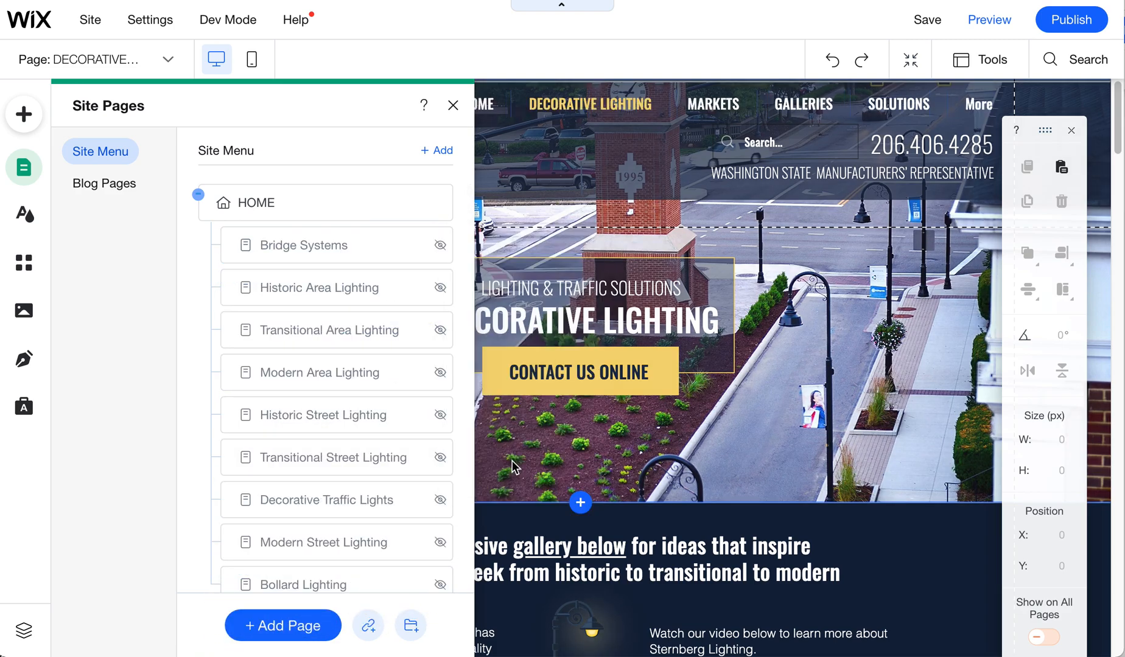
click(198, 194)
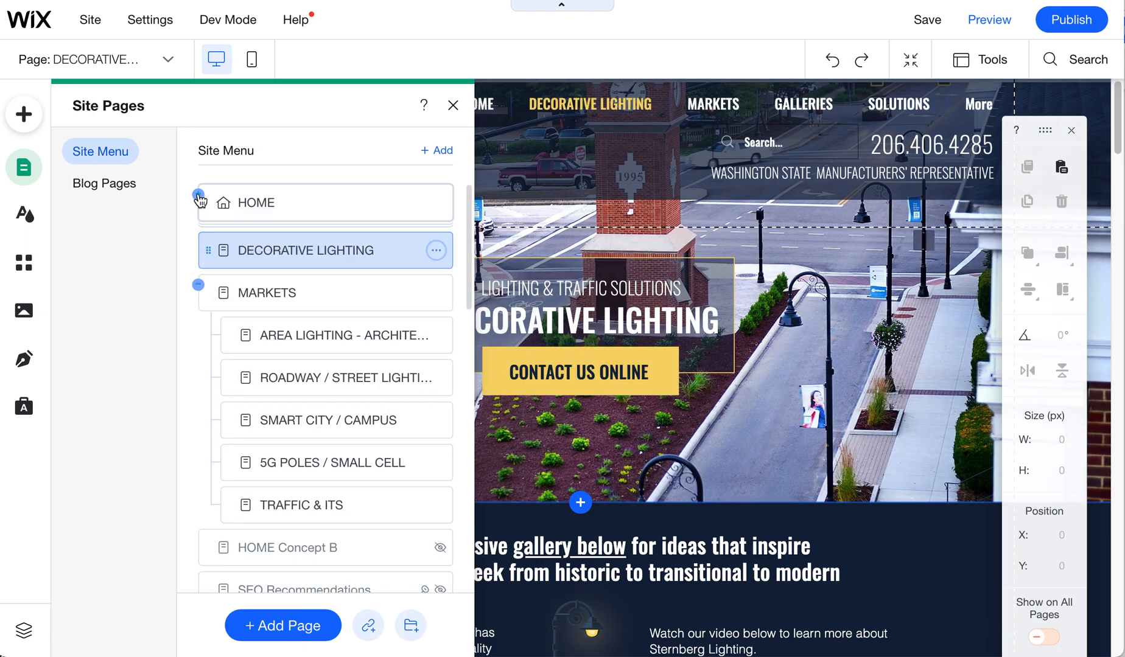
drag(299, 250, 304, 292)
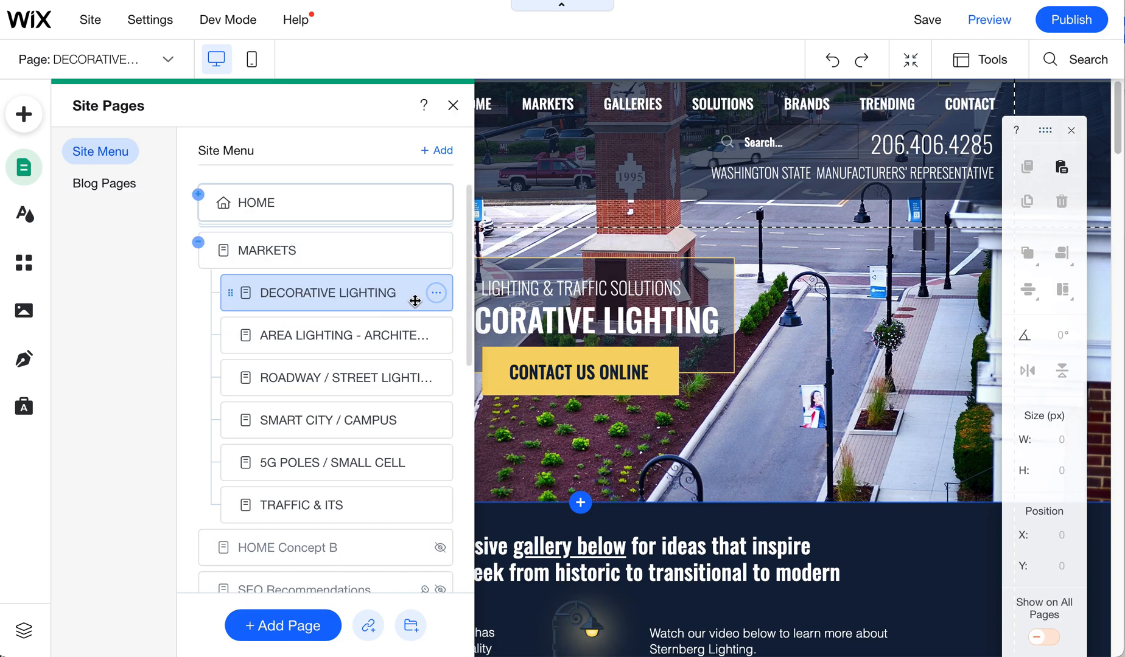
Open the 5G POLES / SMALL CELL page and look over the page options of DECORATIVE LIGHTING
mouse_move(229, 462)
mouse_down()
mouse_move(228, 419)
mouse_move(233, 462)
mouse_up()
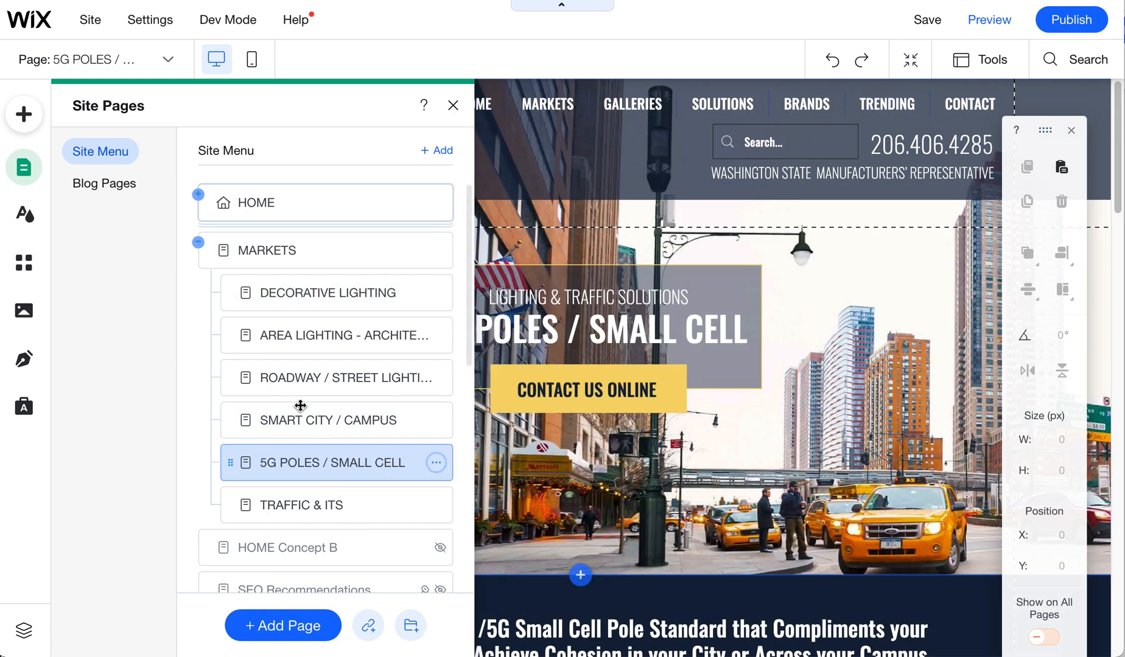
click(436, 292)
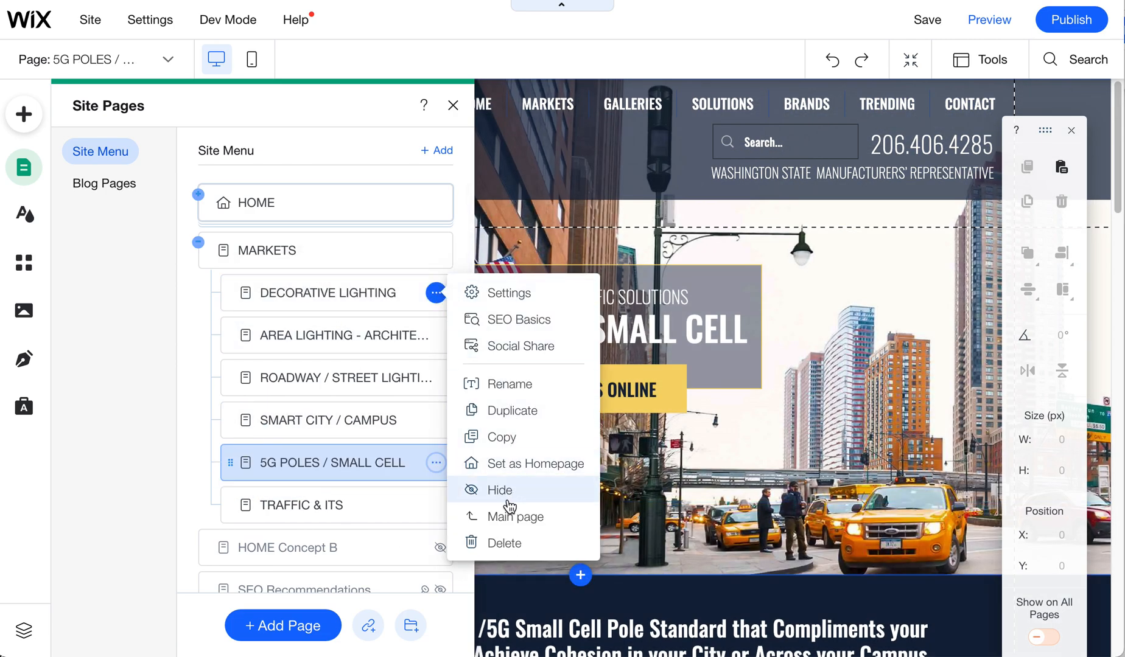
click(261, 204)
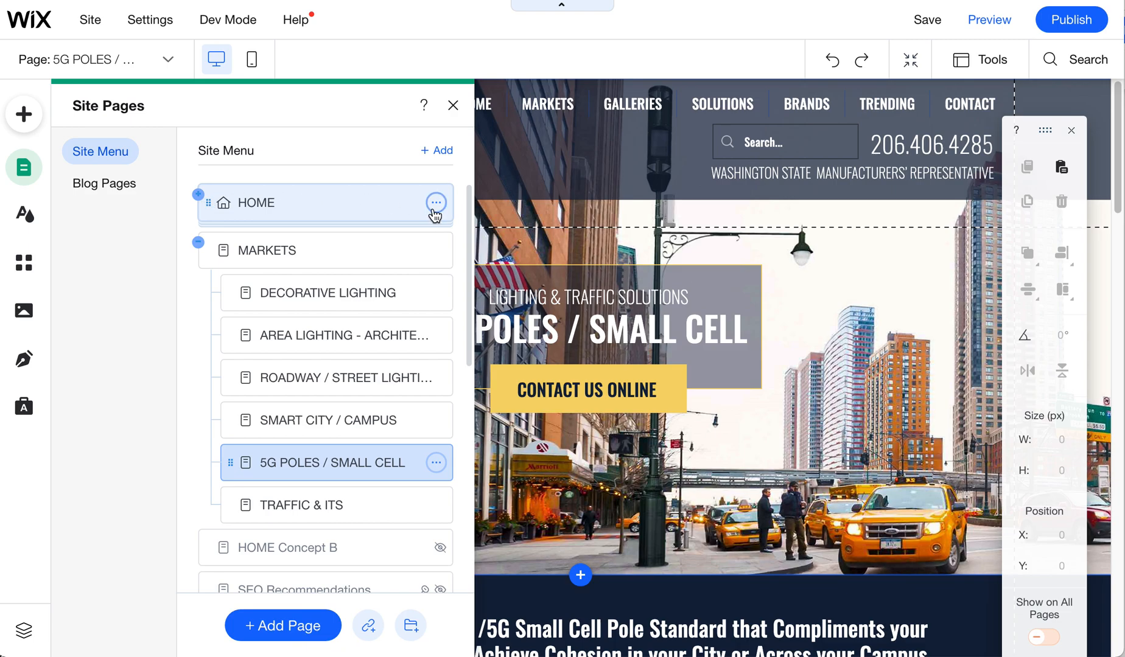
Open the Bridge Systems page under HOME, look over its page options, and collapse HOME's subpages
click(198, 195)
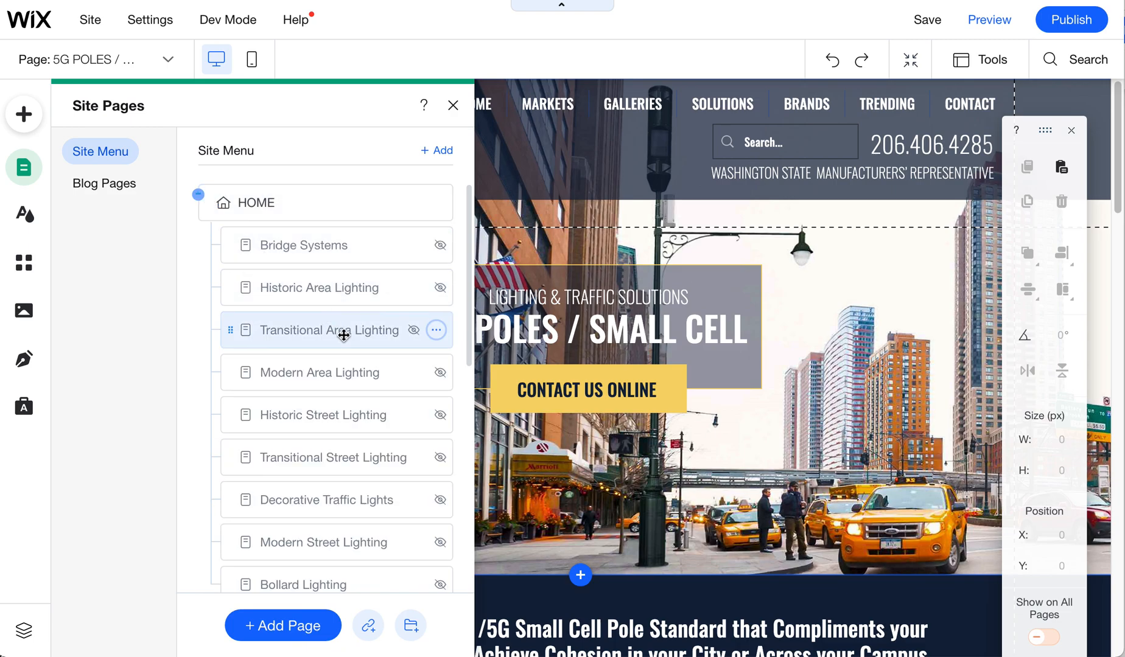
click(357, 249)
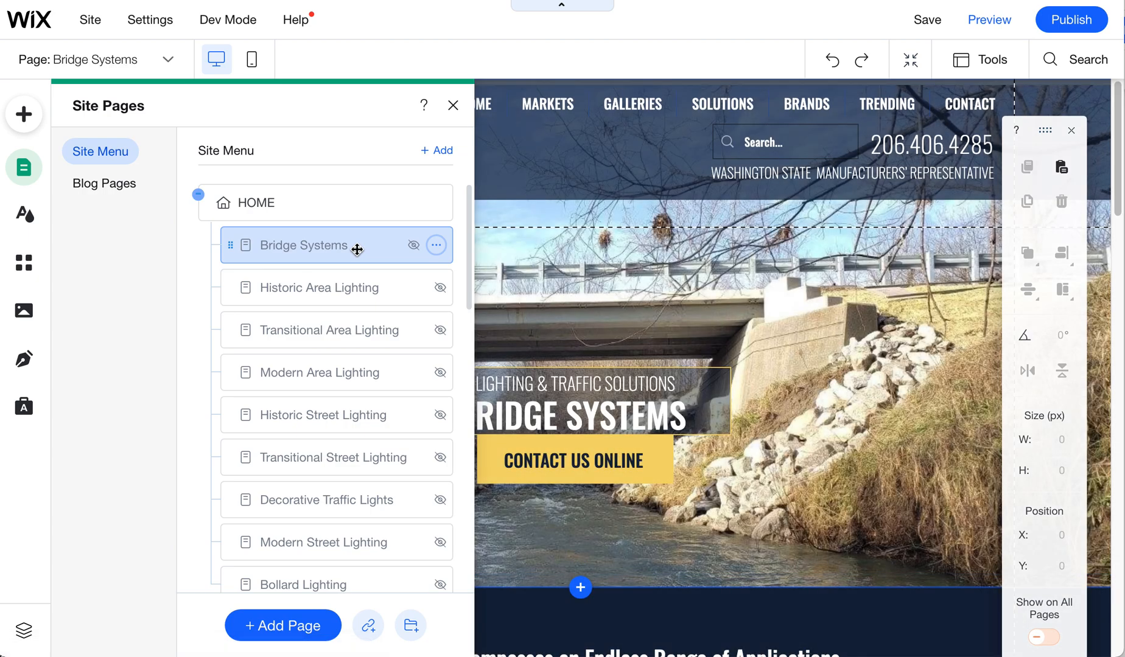
click(435, 246)
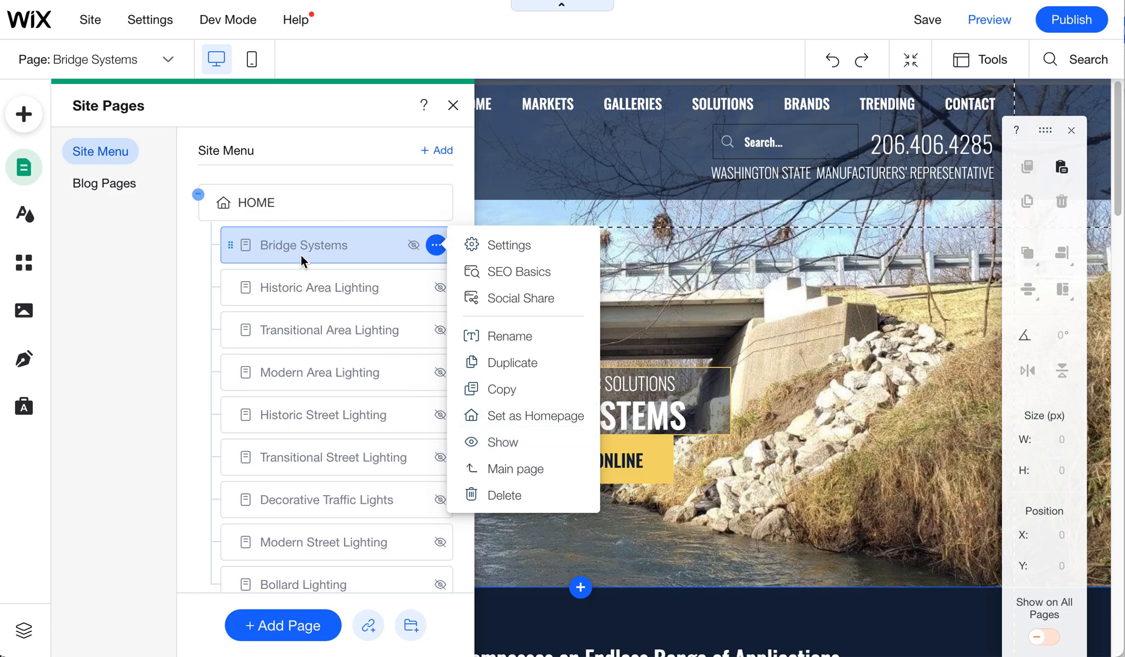
click(269, 244)
click(198, 195)
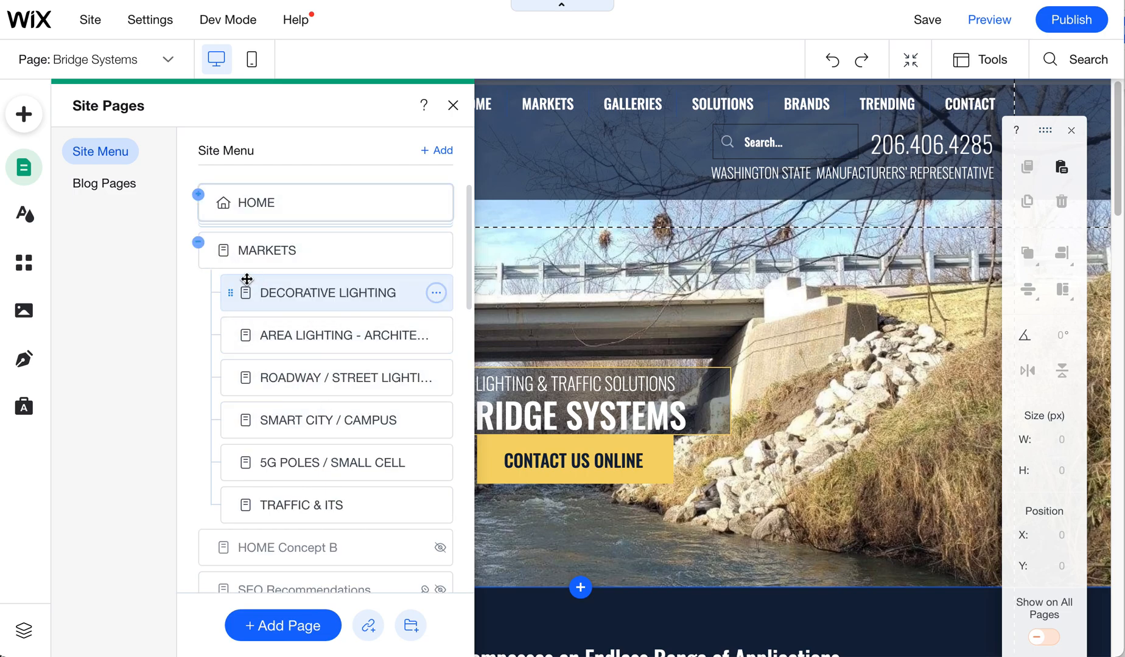
Turn the Bridge Systems subpage of HOME into a main page and collapse HOME's subpages
click(197, 195)
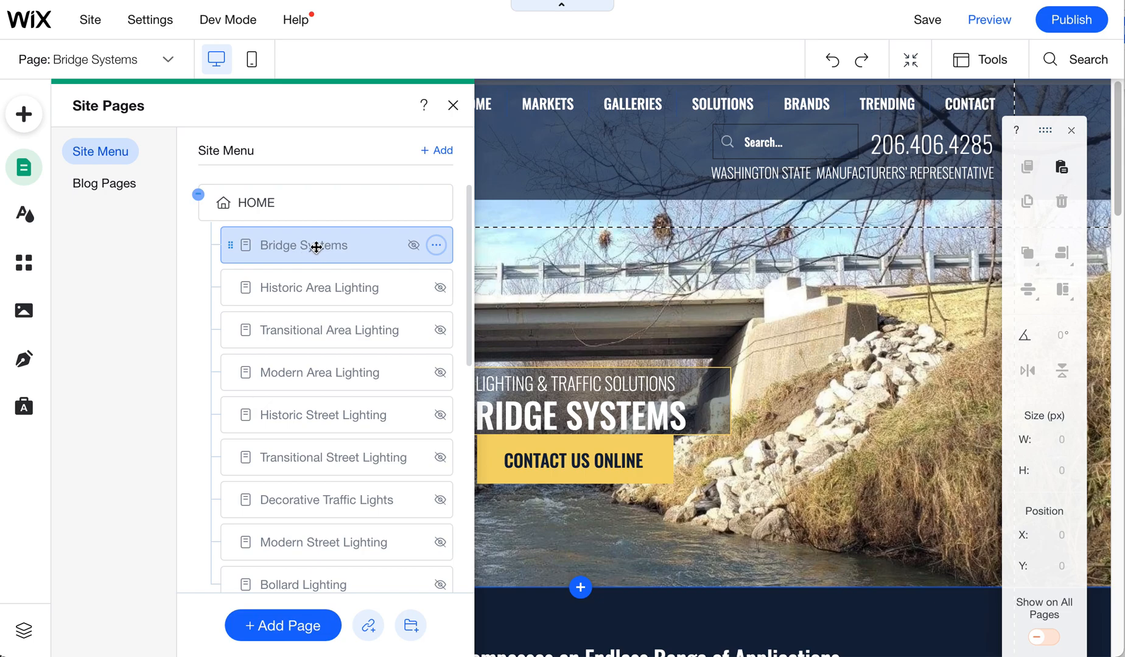
click(430, 244)
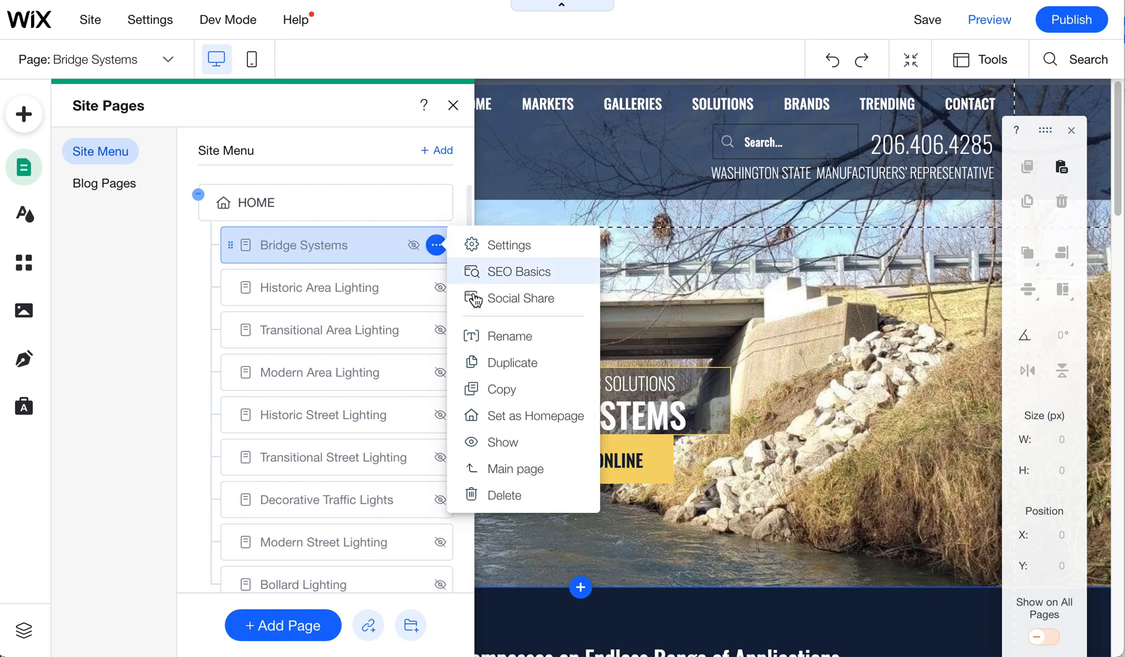
click(509, 467)
click(202, 202)
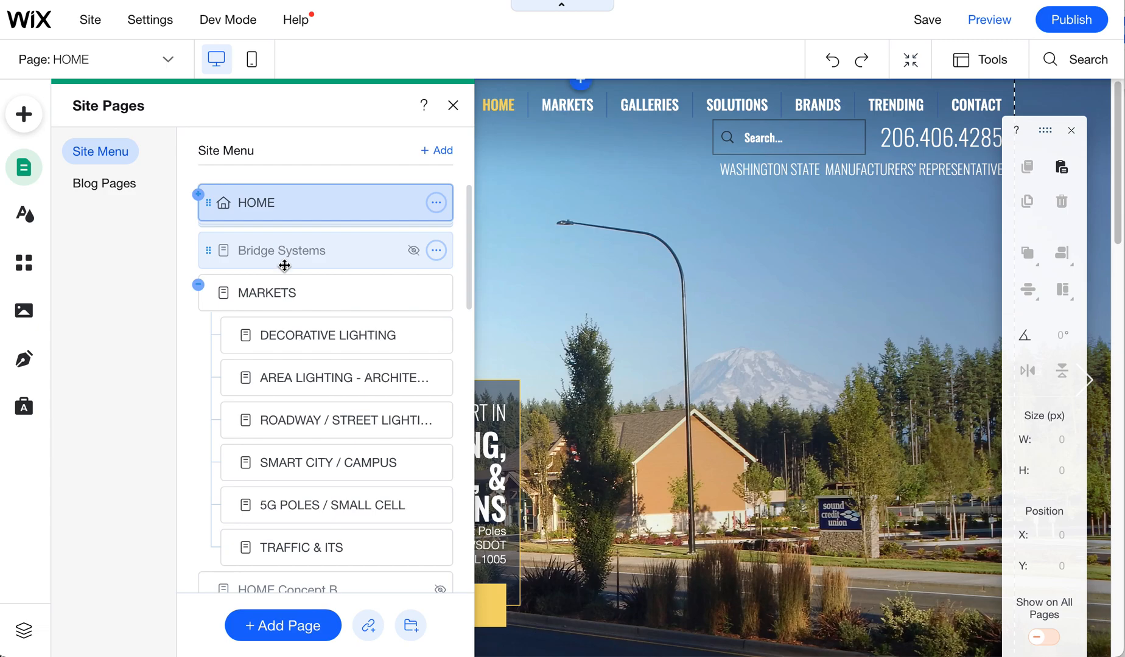
Nest the Bridge Systems page under MARKETS as its first subpage and look over its page options
drag(284, 266, 313, 312)
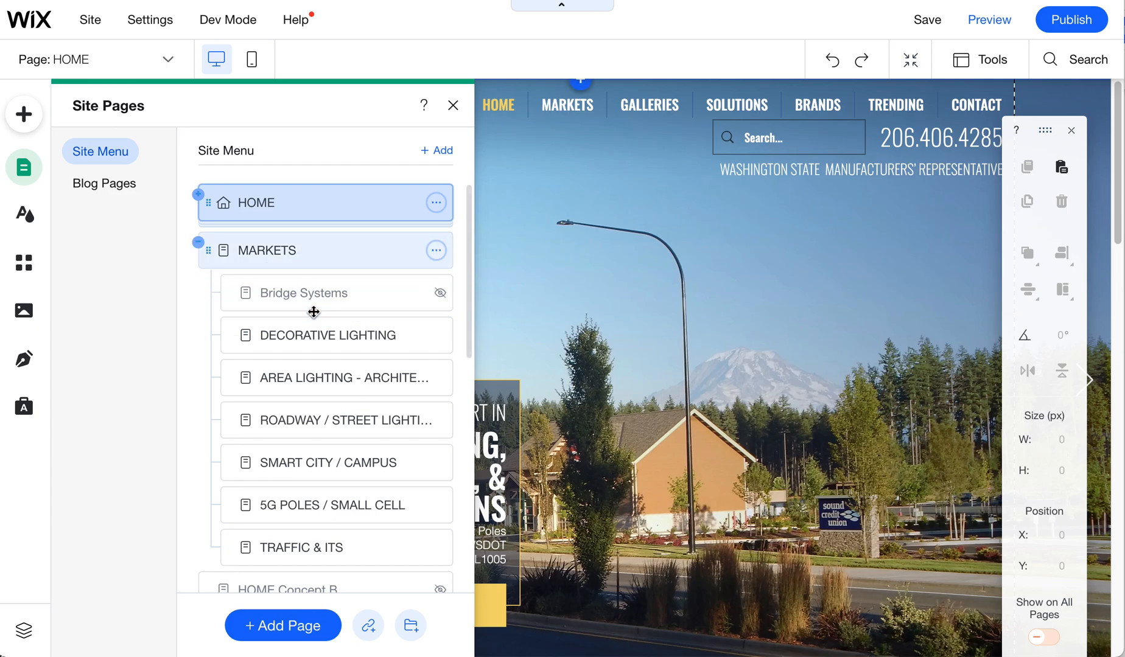
click(435, 293)
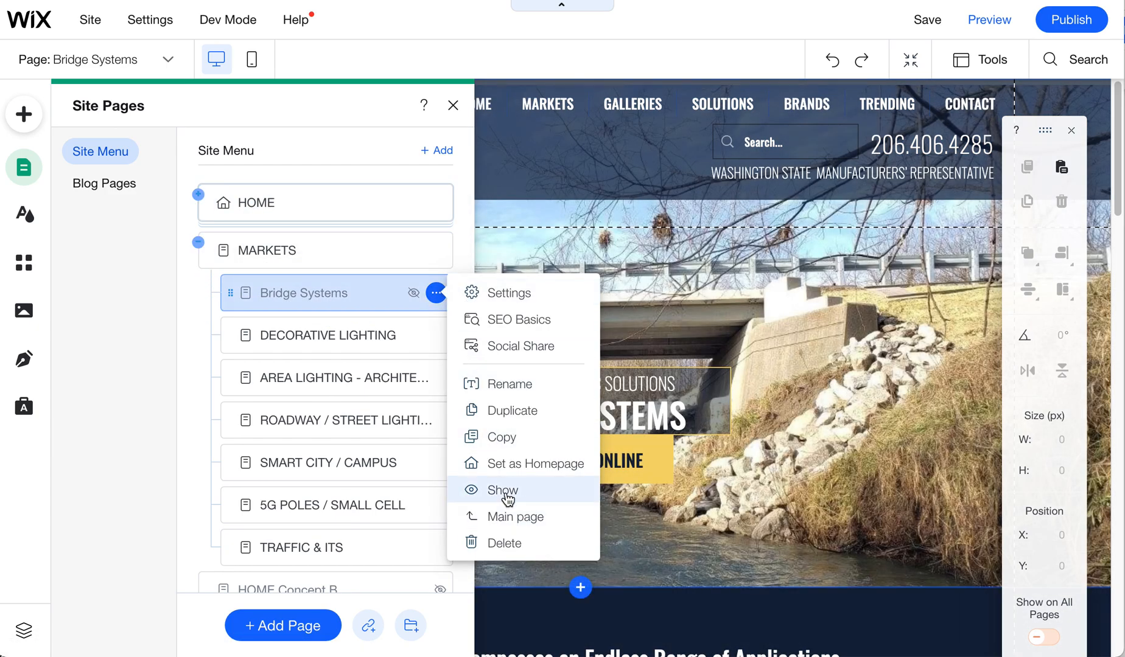
click(314, 294)
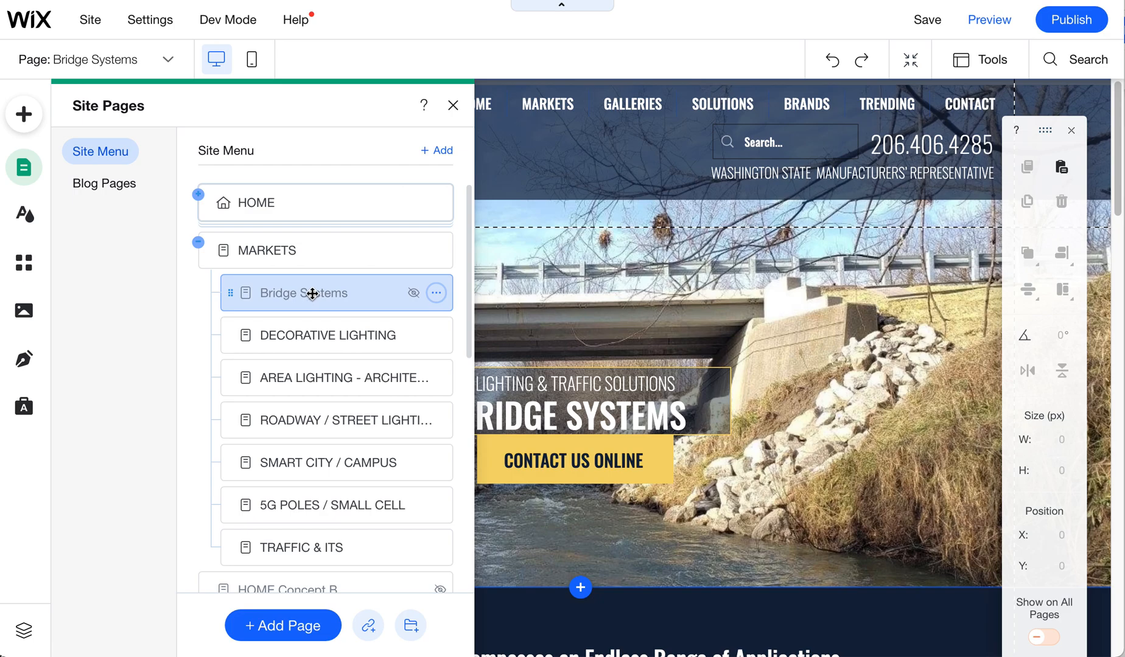
double_click(285, 293)
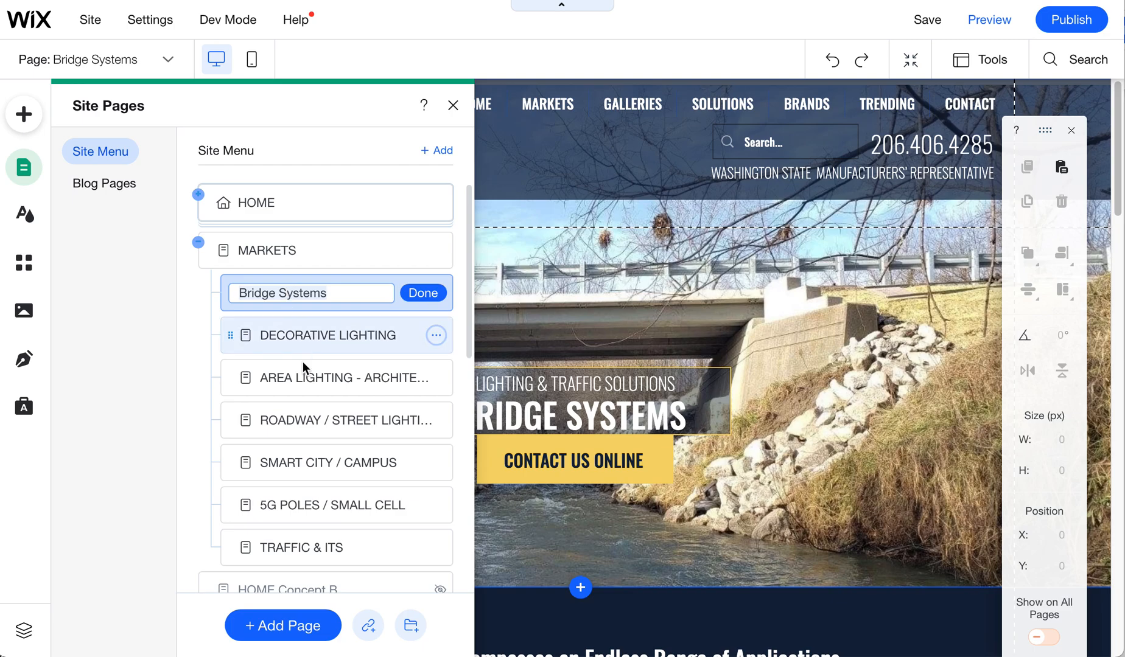
click(407, 251)
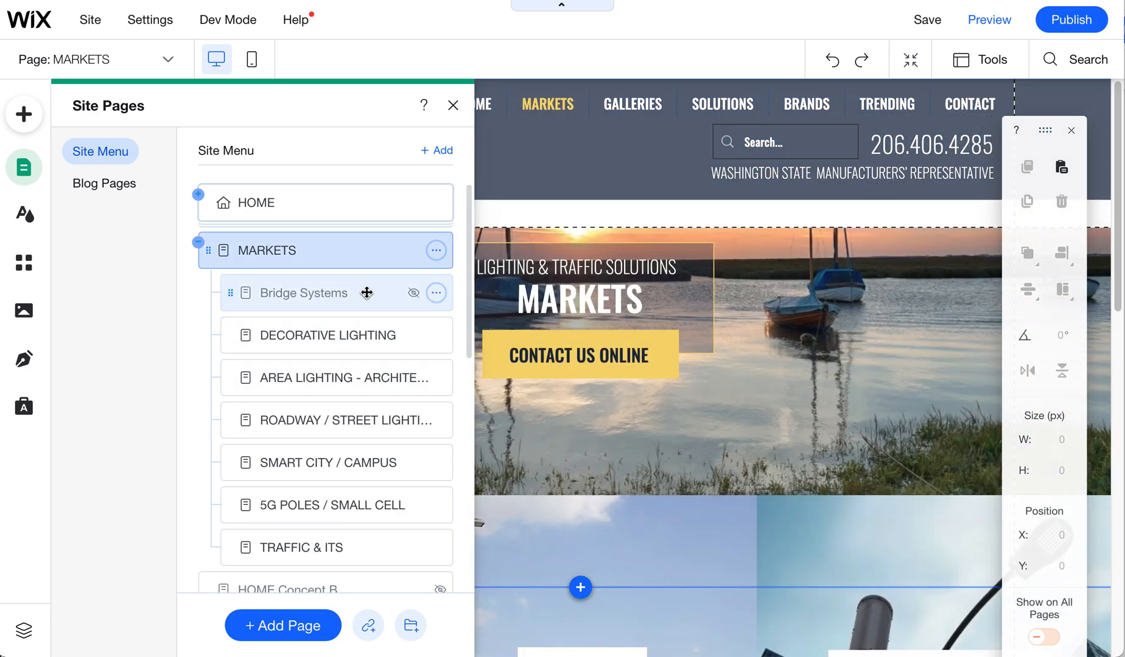
click(367, 293)
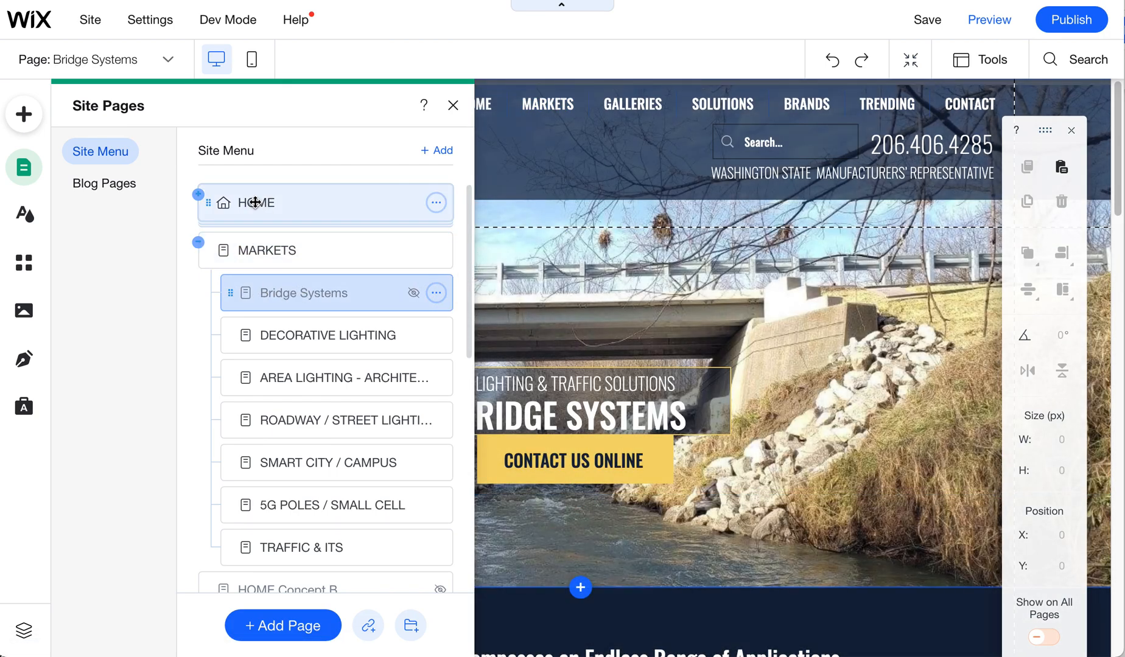
Move Bridge Systems below TRAFFIC & ITS as the last subpage of MARKETS and check the subpages under HOME
click(197, 197)
click(199, 197)
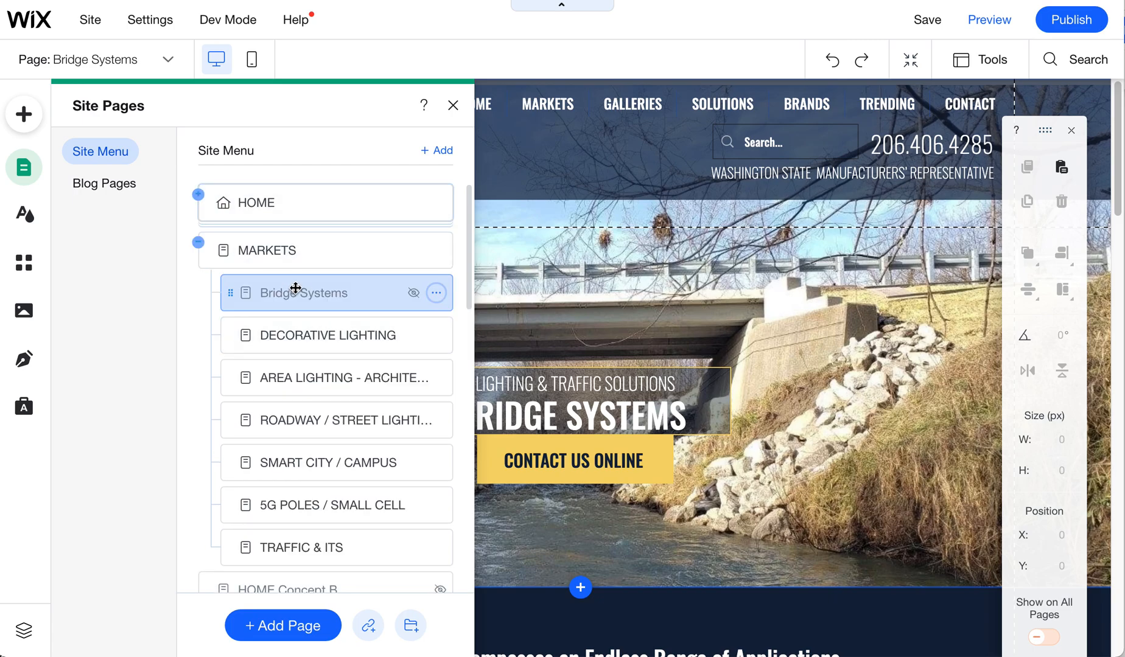
drag(292, 290, 300, 535)
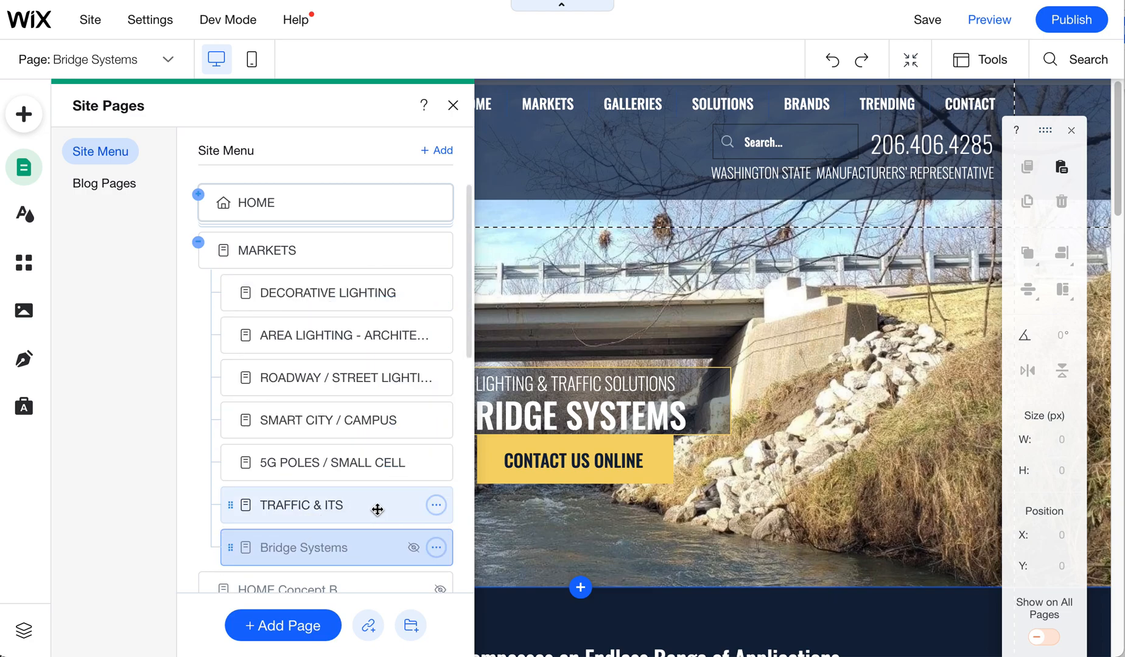
click(198, 195)
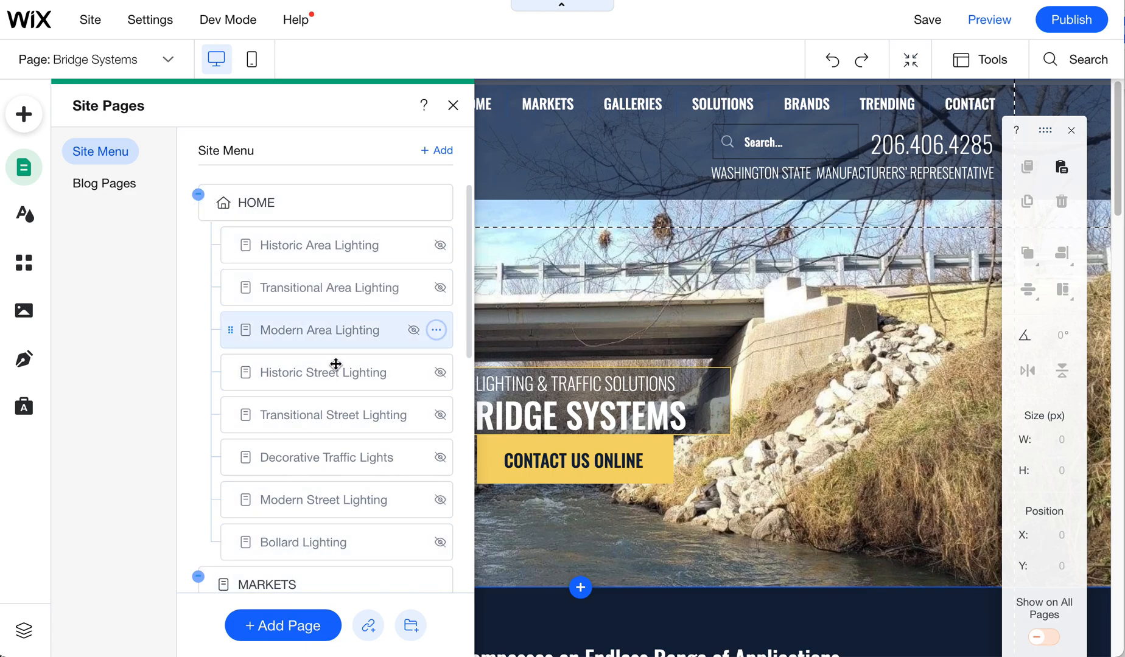
click(198, 196)
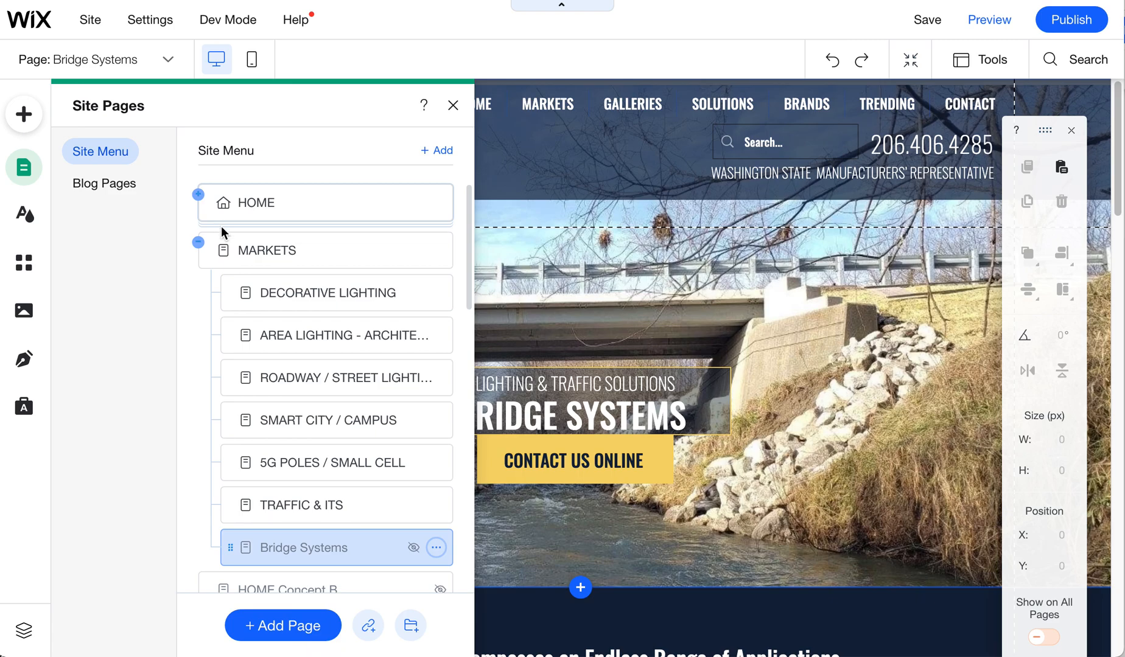
Move Bollard Lighting, Decorative Traffic Lights, Modern Street Lighting and Transitional Street Lighting from HOME to the top of MARKETS' subpages
click(198, 195)
click(296, 246)
click(437, 245)
scroll(350, 406, down, 2)
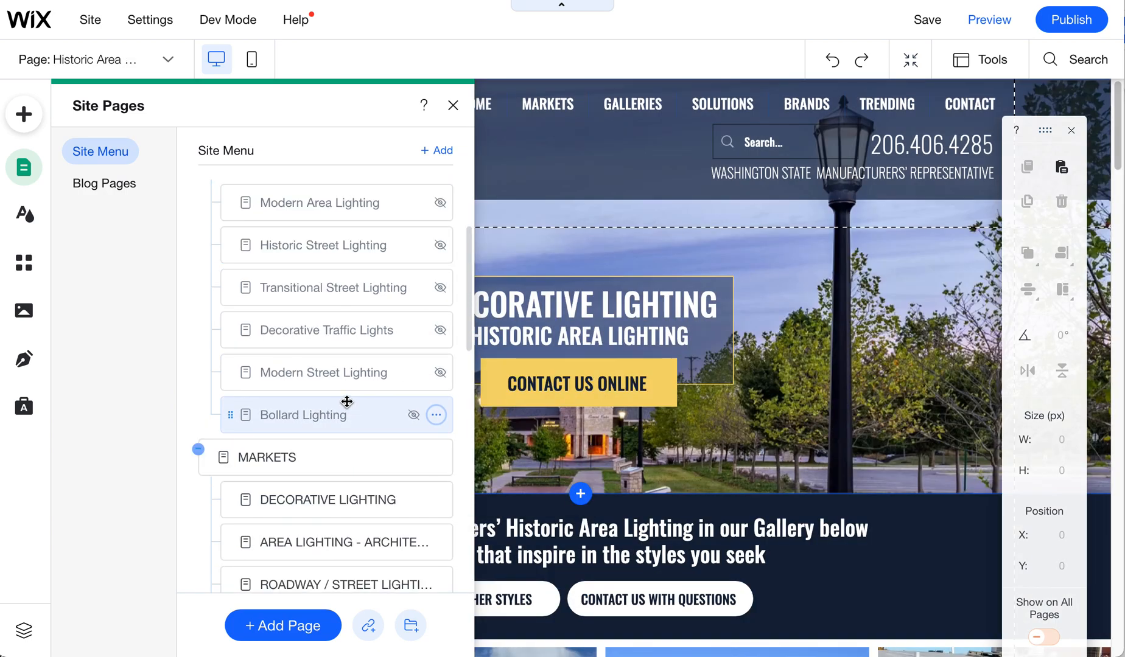
drag(273, 412, 290, 354)
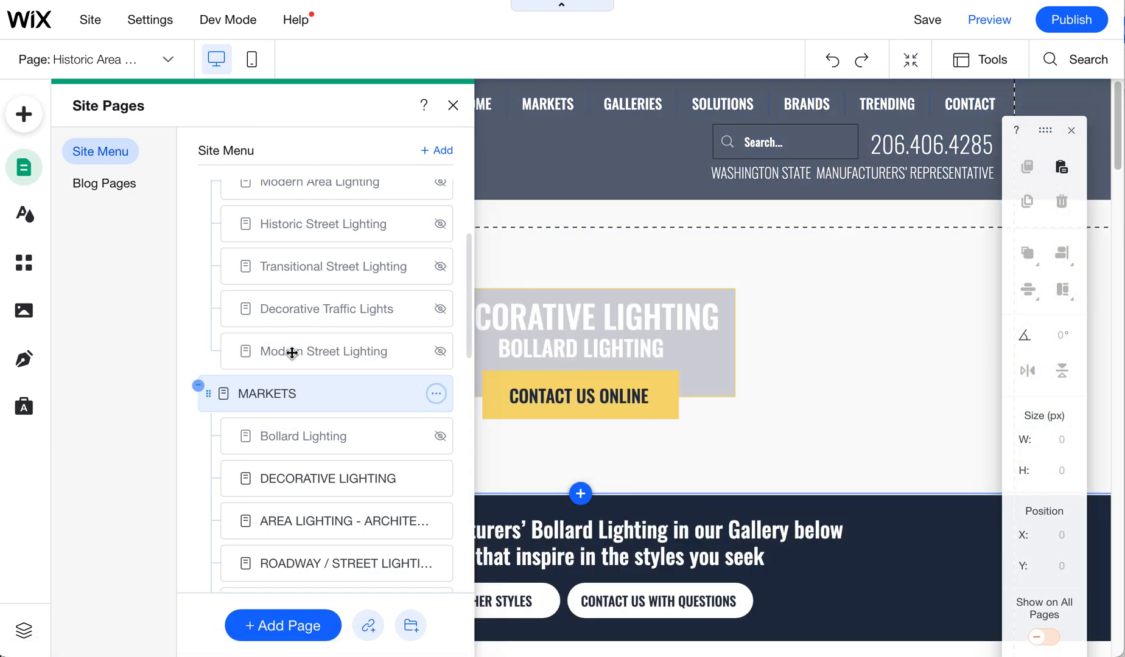
mouse_move(288, 309)
mouse_down()
mouse_move(291, 371)
mouse_move(291, 317)
mouse_up()
drag(284, 263, 283, 306)
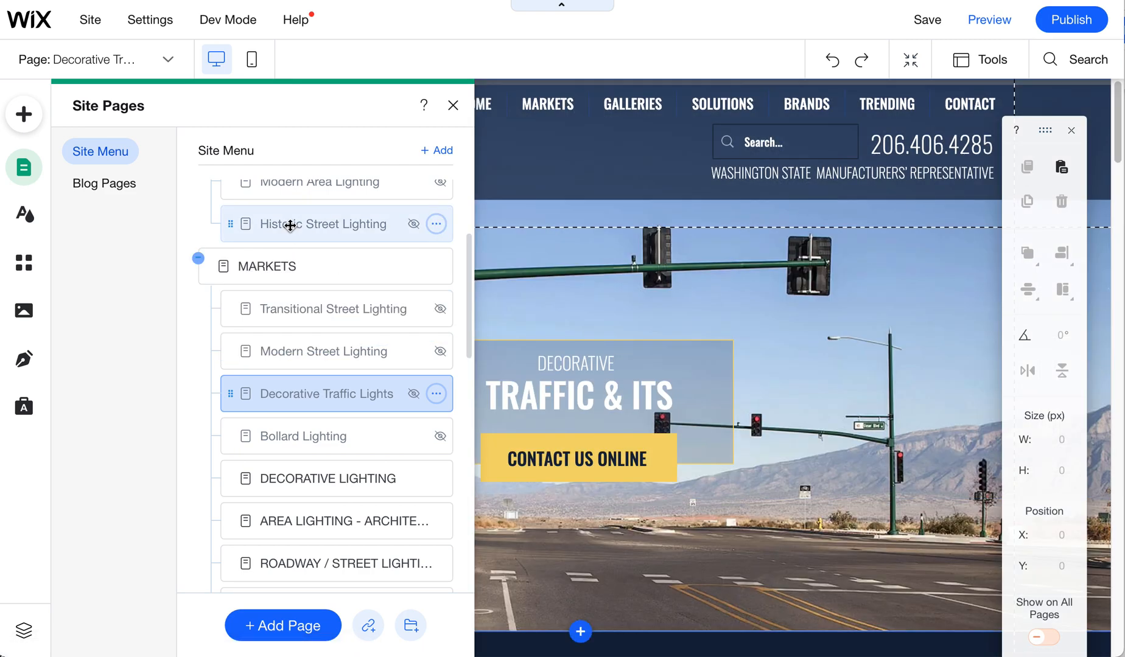
Move Historic Street Lighting, Modern Area Lighting and Transitional Area Lighting from HOME to the top of MARKETS' subpages
drag(290, 225, 287, 282)
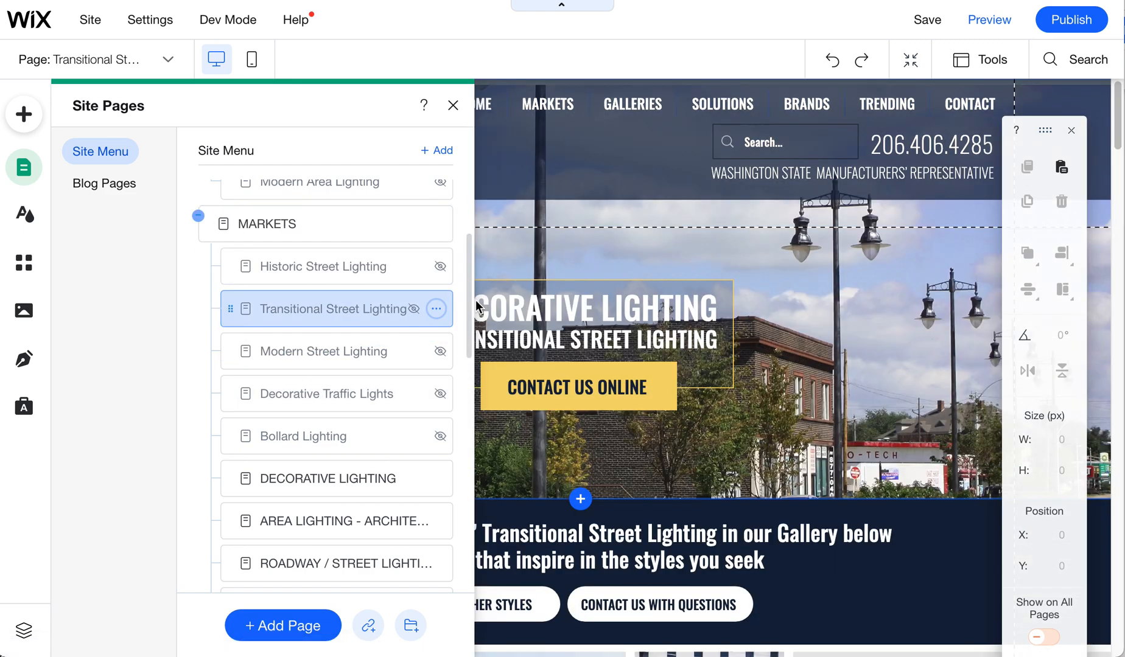
drag(468, 337, 468, 304)
drag(330, 303, 328, 352)
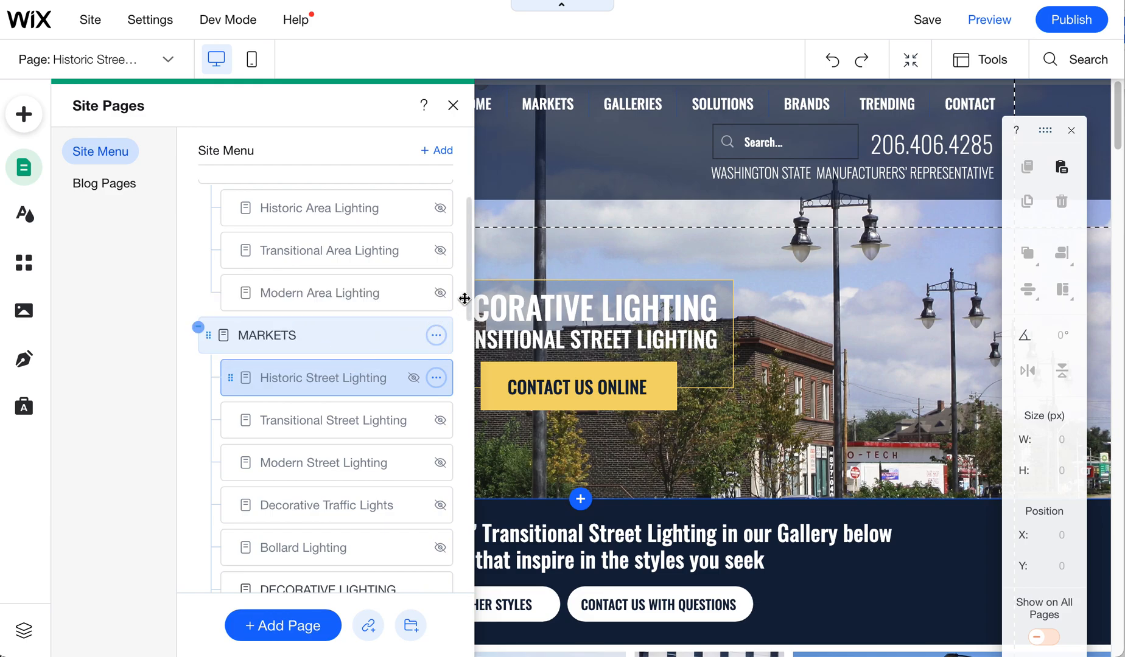
drag(470, 298, 471, 274)
drag(348, 338, 347, 364)
mouse_move(328, 291)
mouse_down()
mouse_move(326, 351)
mouse_move(324, 294)
mouse_up()
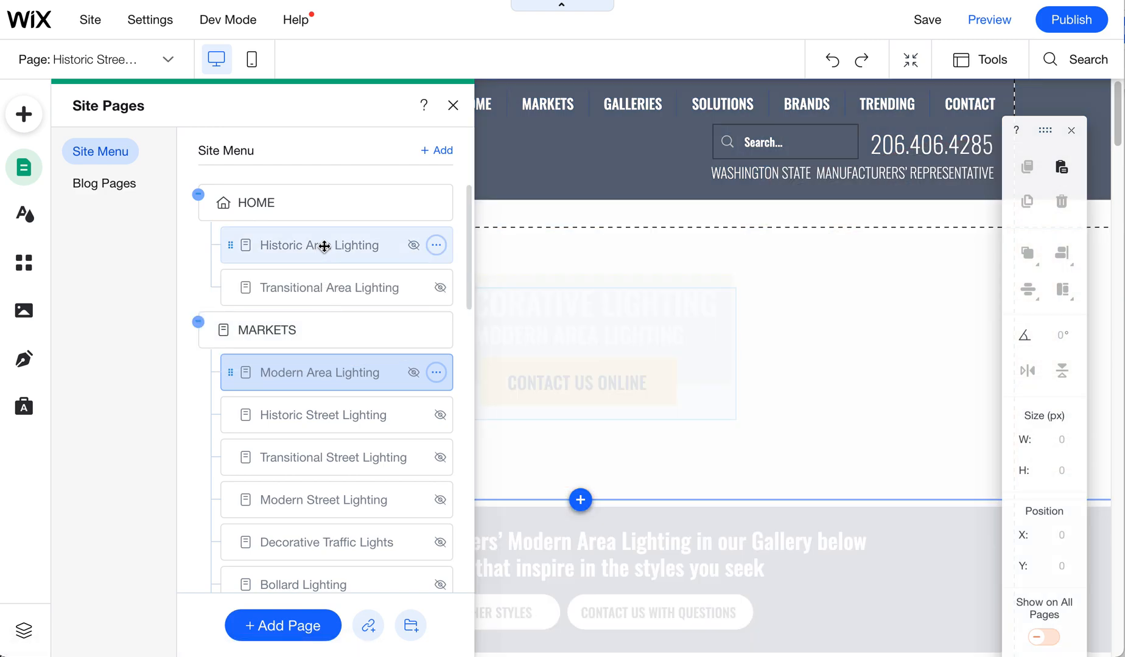
drag(325, 246, 293, 277)
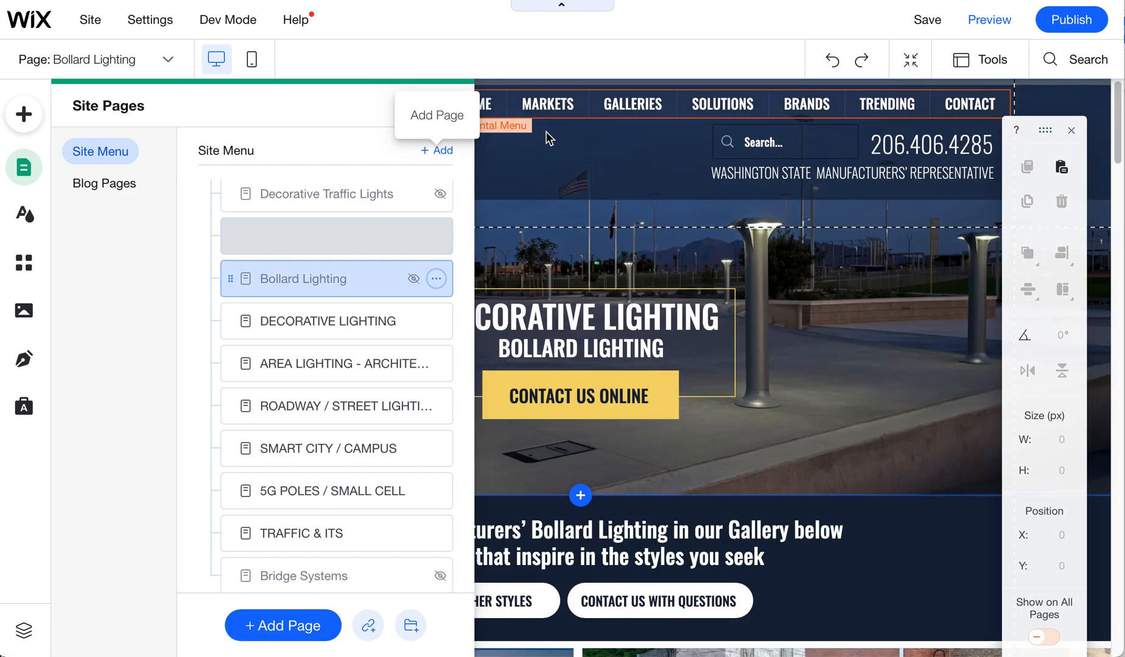
Reorder MARKETS' subpages to place DECORATIVE LIGHTING, AREA LIGHTING - ARCHITECTURAL and ROADWAY / STREET LIGHTING, in that order, above Modern Area Lighting
click(545, 132)
click(24, 167)
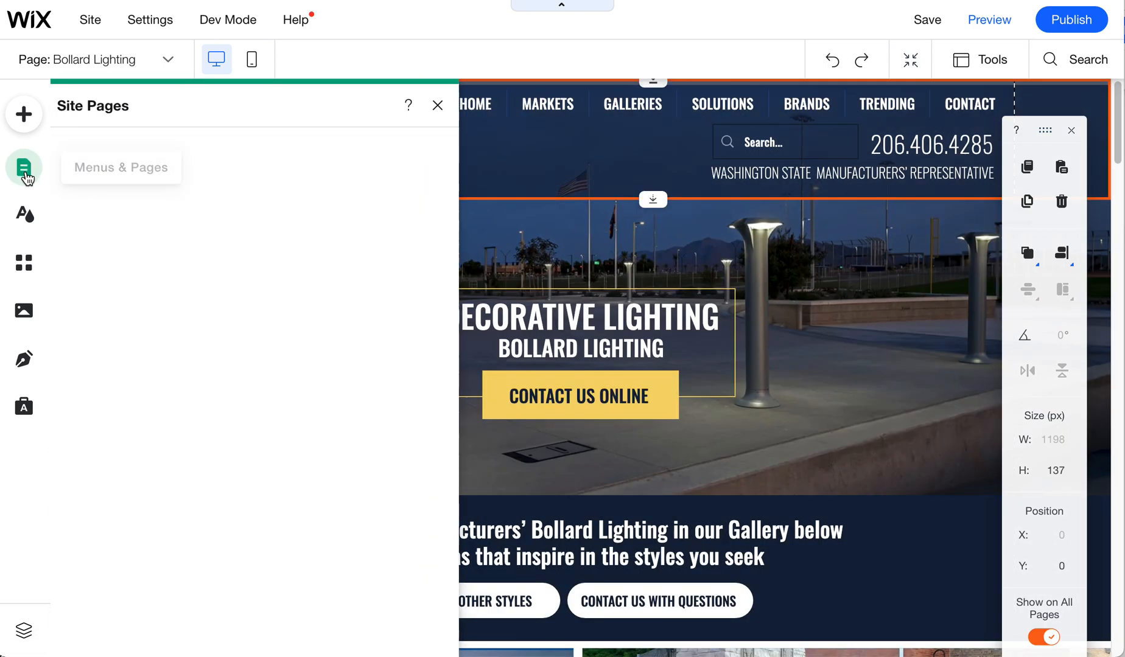
scroll(375, 457, down, 3)
drag(314, 466, 301, 226)
drag(316, 515, 317, 255)
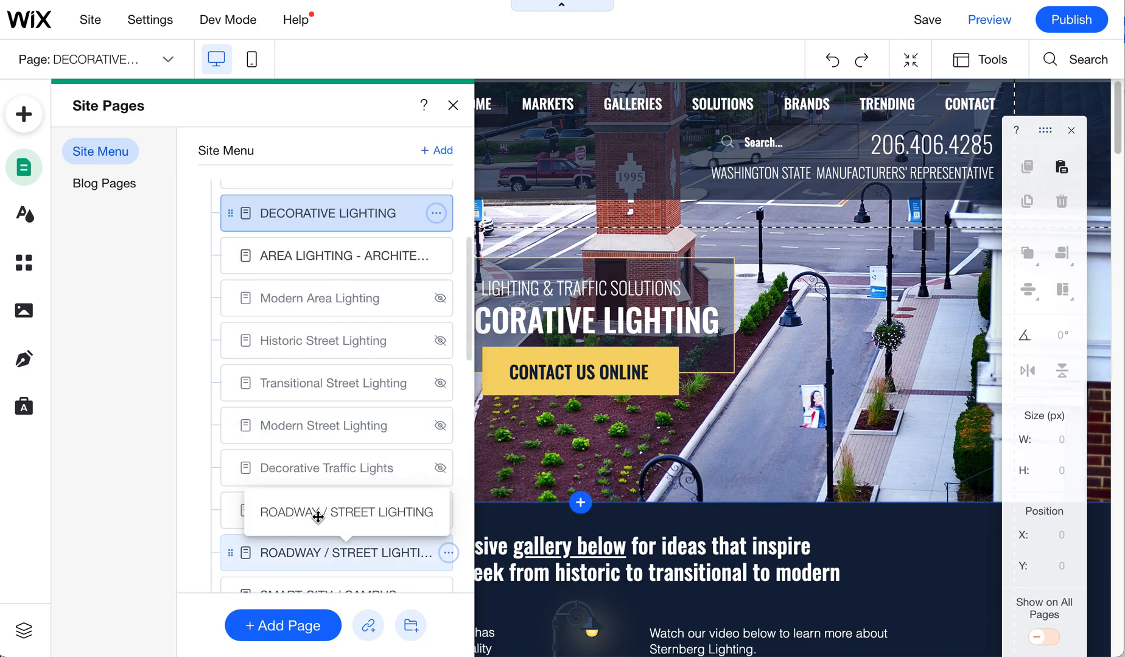
drag(295, 556, 288, 292)
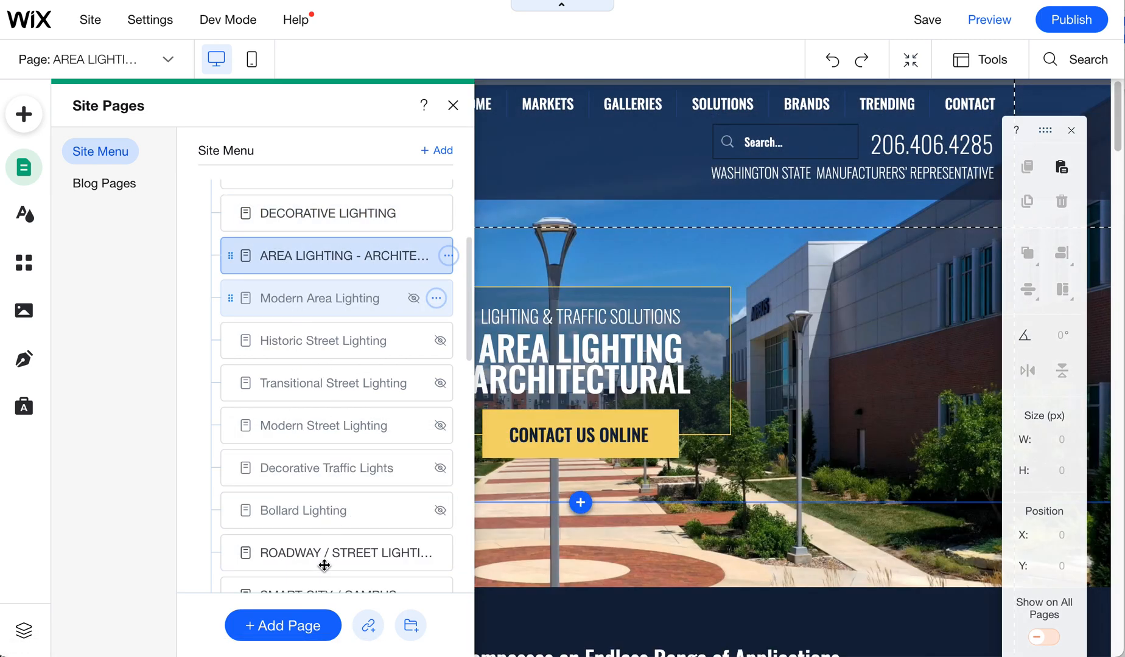
click(305, 426)
drag(307, 428, 296, 299)
Move SMART CITY / CAMPUS, 5G POLES / SMALL CELL and TRAFFIC & ITS directly below ROADWAY / STREET LIGHTING under MARKETS
scroll(332, 427, down, 3)
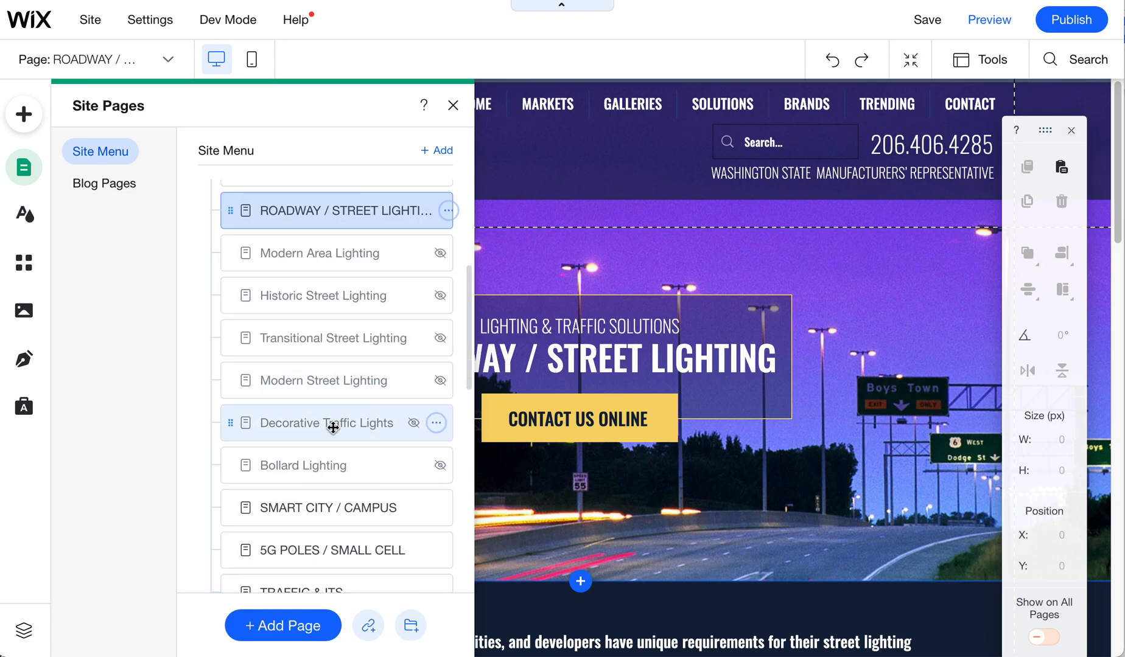
drag(301, 505, 301, 255)
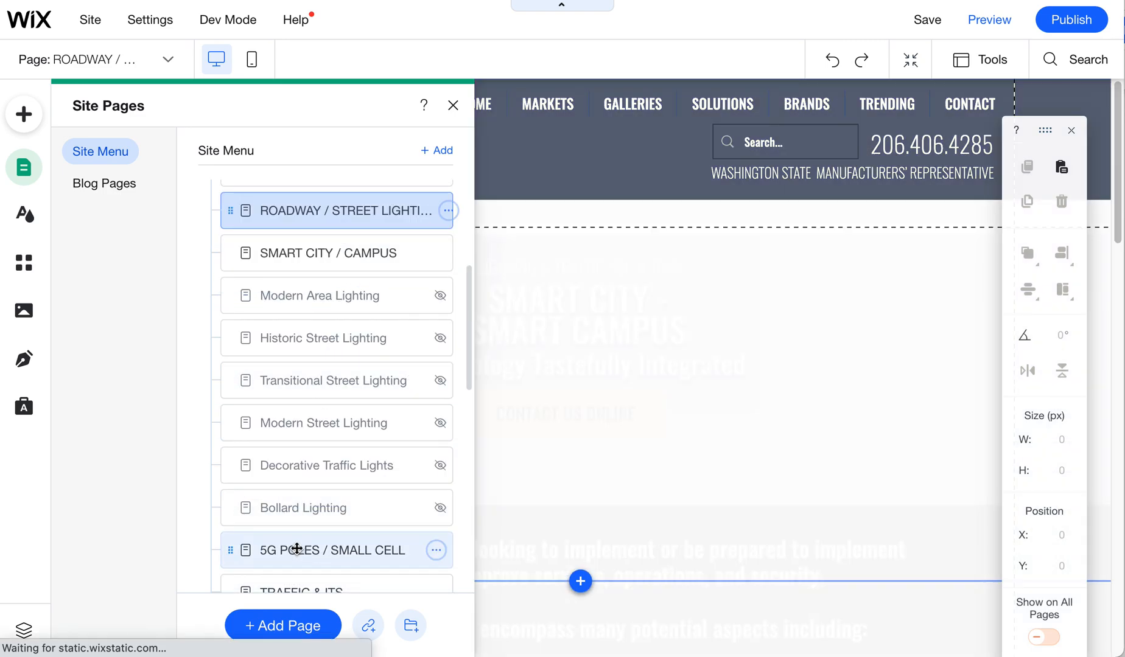
drag(296, 548, 290, 284)
scroll(341, 493, down, 1)
drag(305, 579, 313, 314)
drag(469, 334, 464, 242)
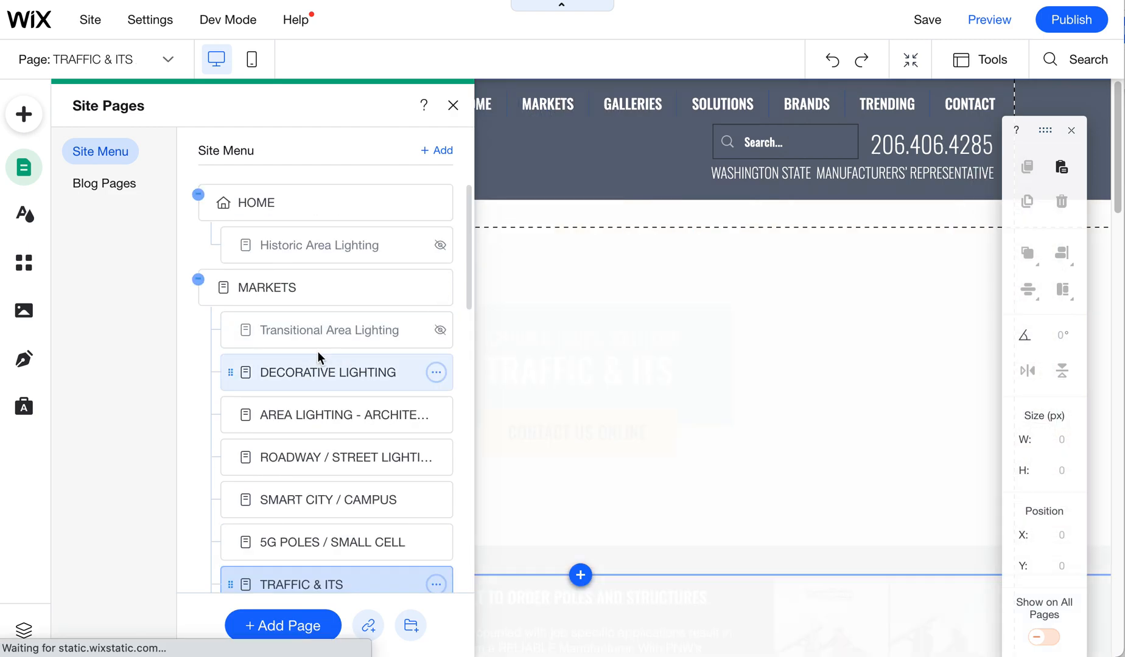
Place Transitional Area Lighting and HOME's Historic Area Lighting below TRAFFIC & ITS under MARKETS, and collapse MARKETS' subpages
scroll(329, 342, down, 1)
drag(296, 288, 292, 525)
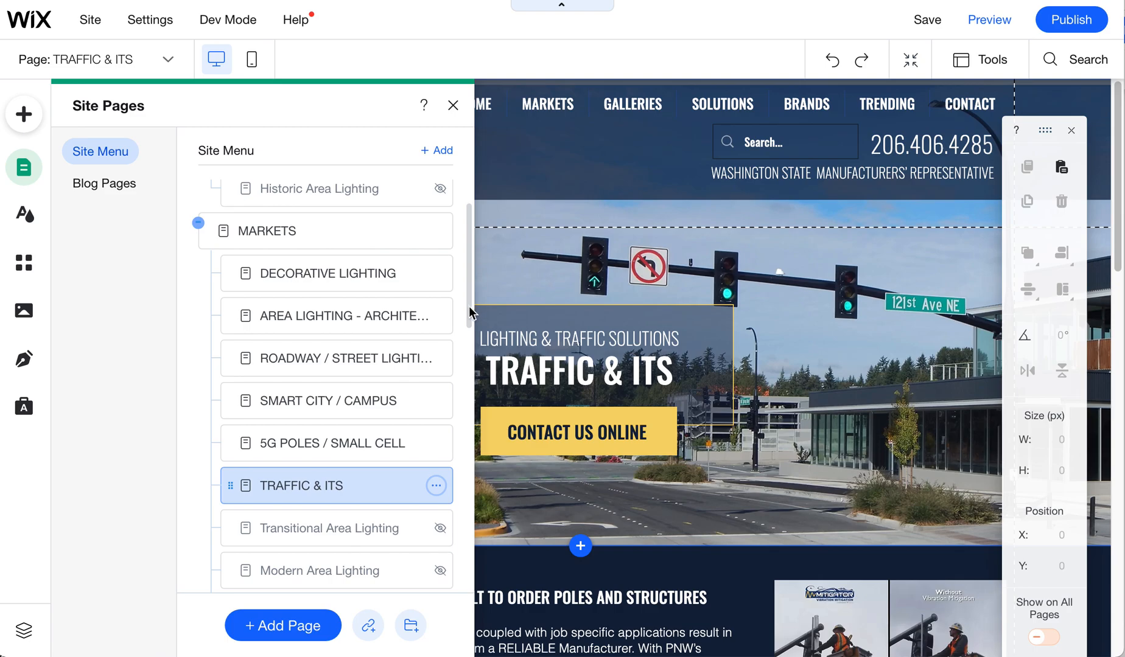
scroll(472, 254, up, 1)
drag(388, 252, 365, 538)
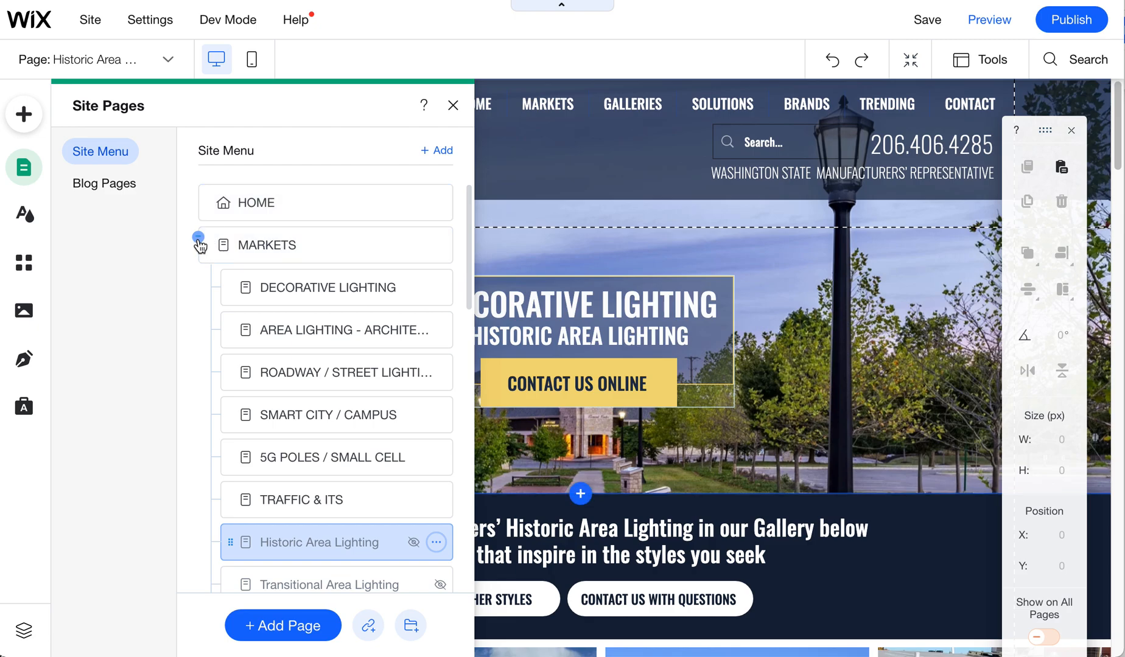
click(198, 237)
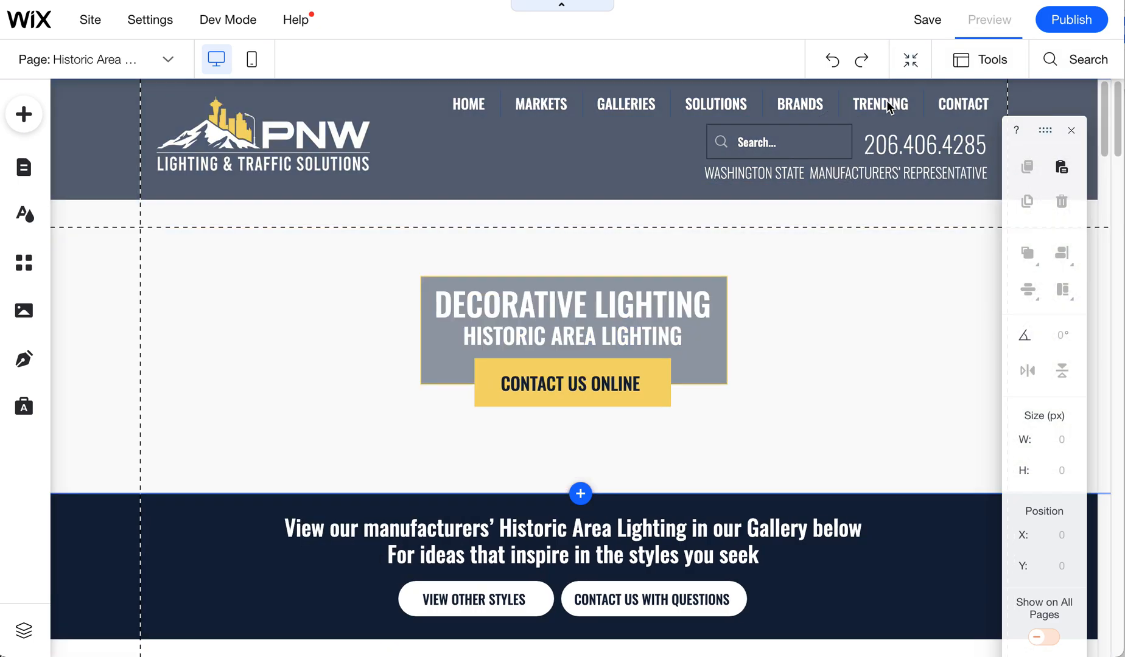
Preview the desktop site's navigation menu, return to the editor and examine TRENDING's subpages in the site menu
mouse_move(885, 103)
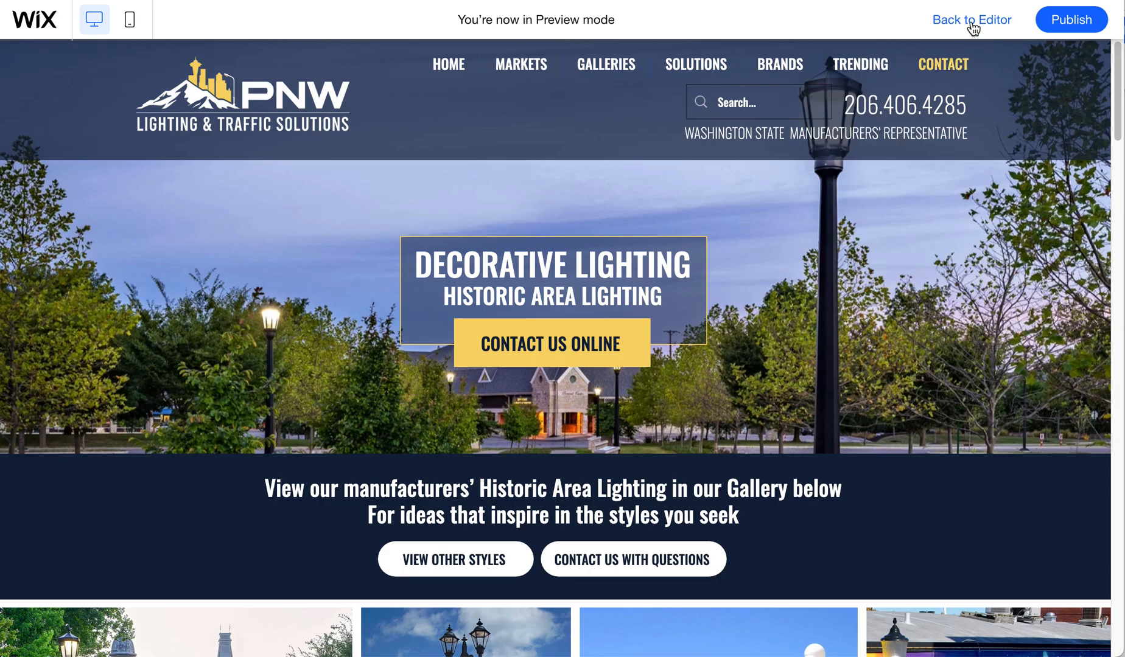
mouse_move(861, 66)
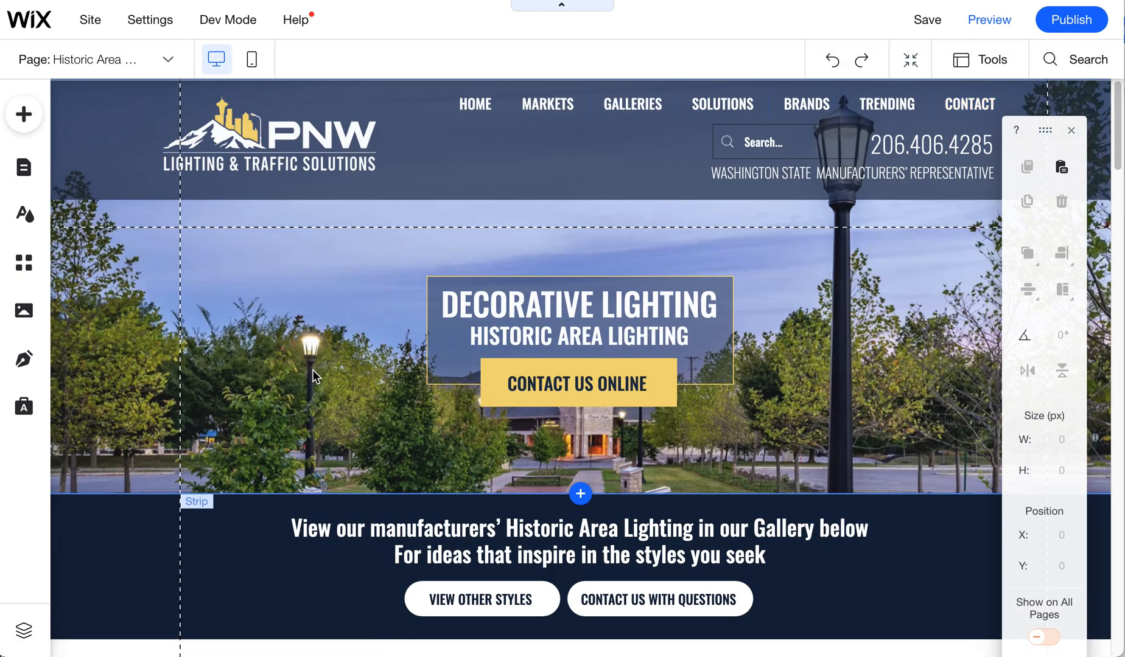
click(23, 168)
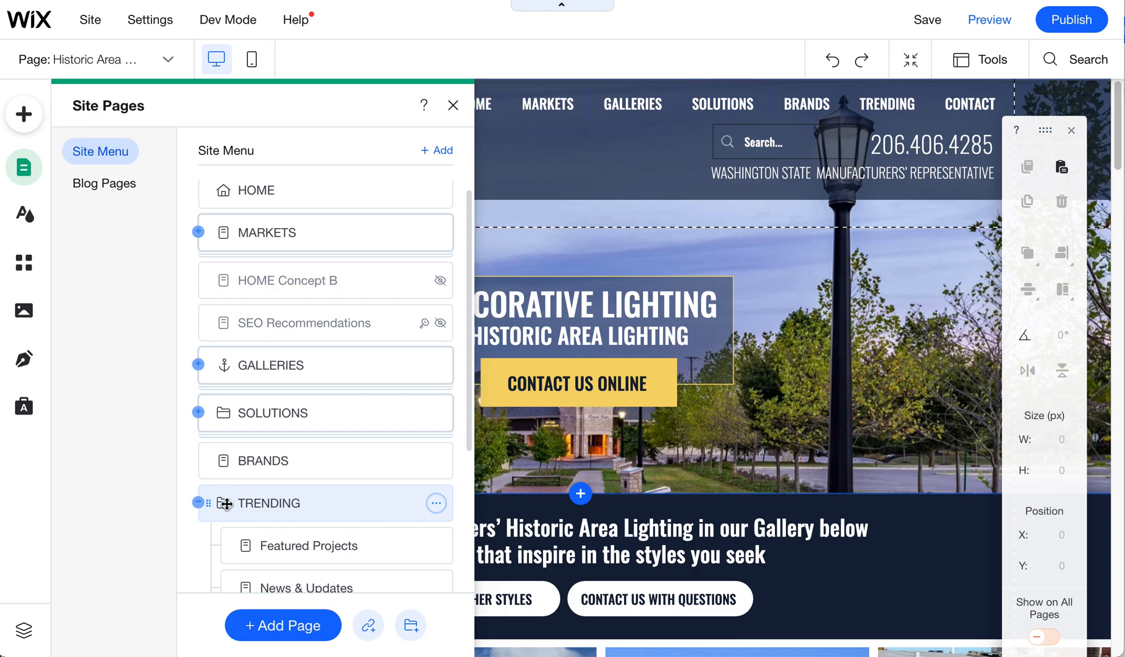
scroll(268, 541, down, 2)
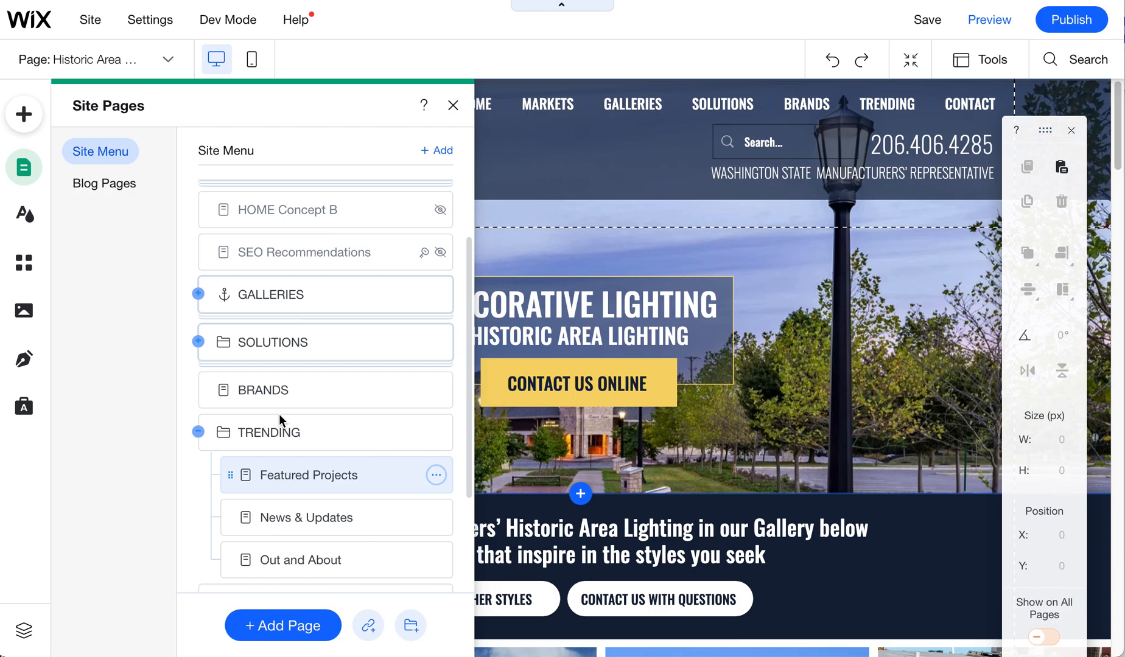
Preview the mobile version of the site, check the dropdown entries of its navigation menu and close the menu
click(253, 67)
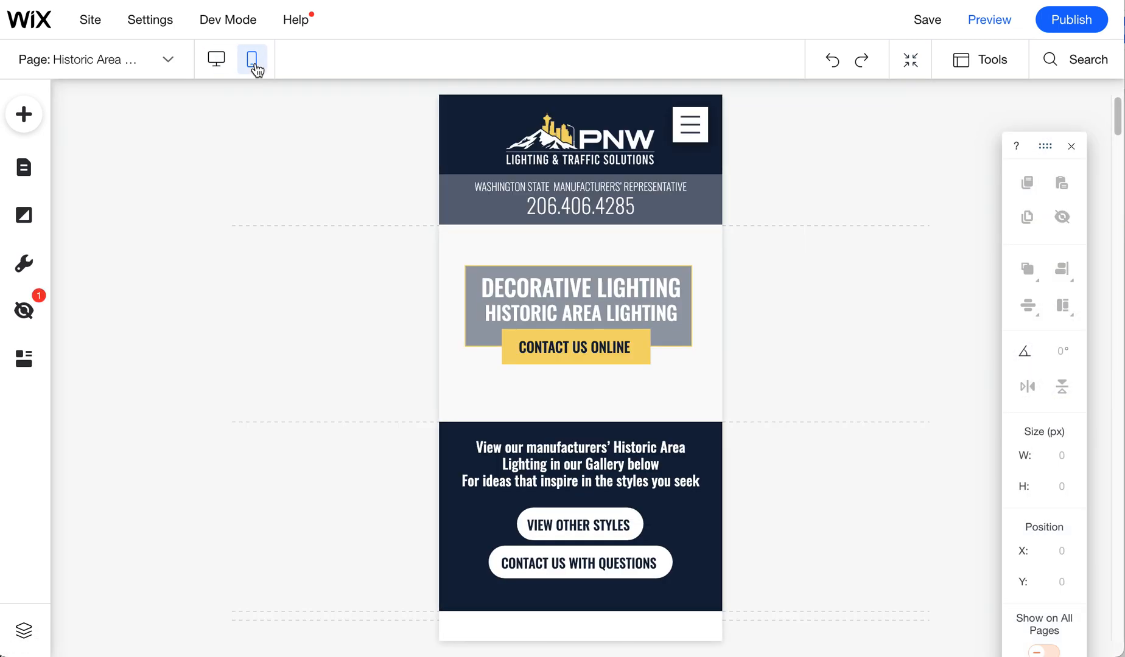
click(685, 128)
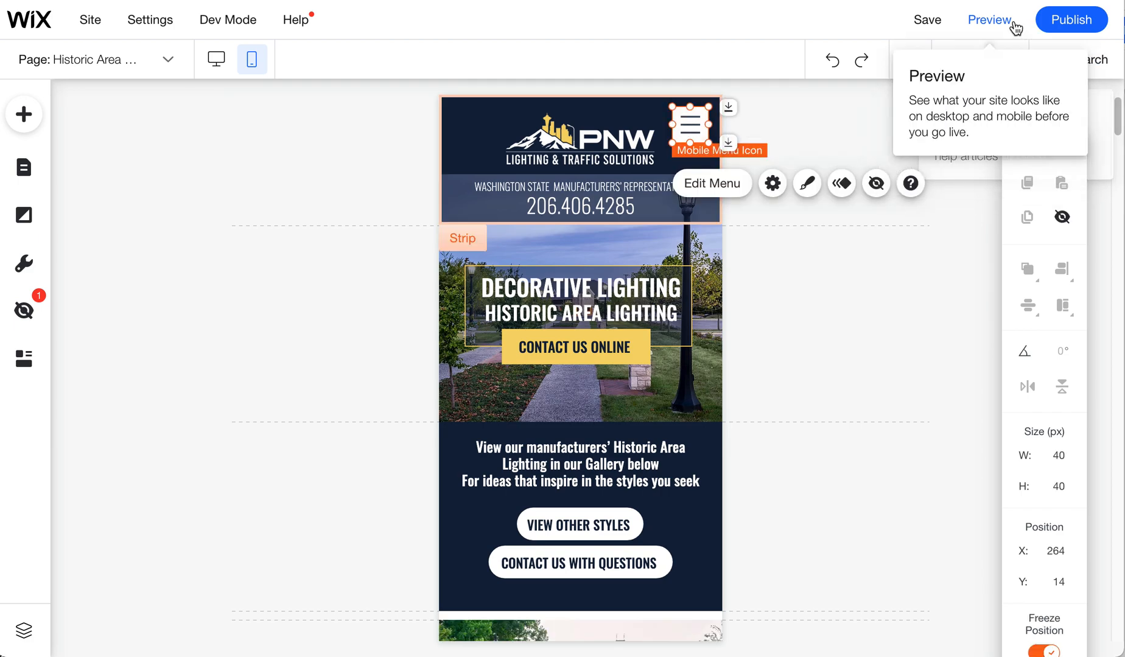
click(664, 130)
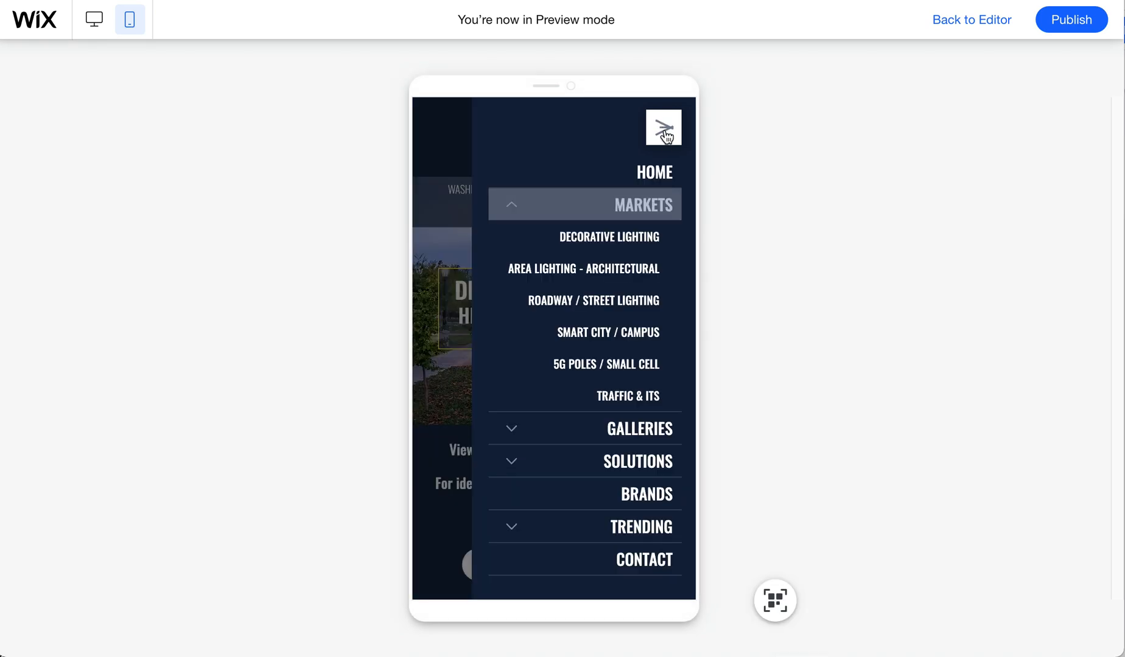
click(504, 210)
click(511, 246)
click(510, 246)
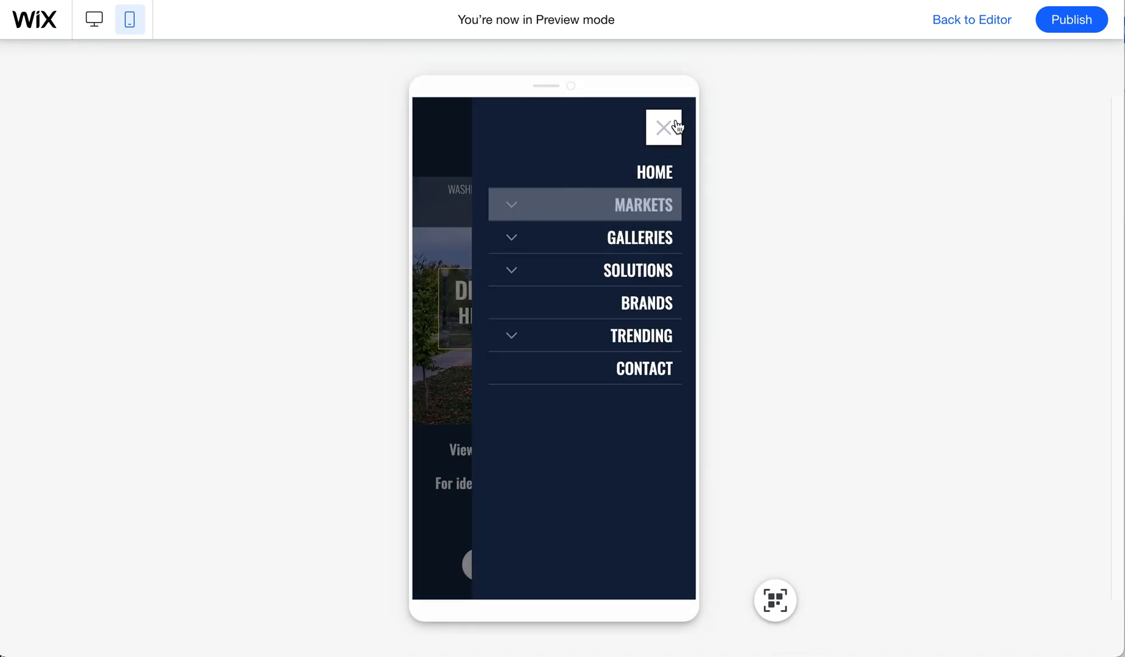
click(675, 126)
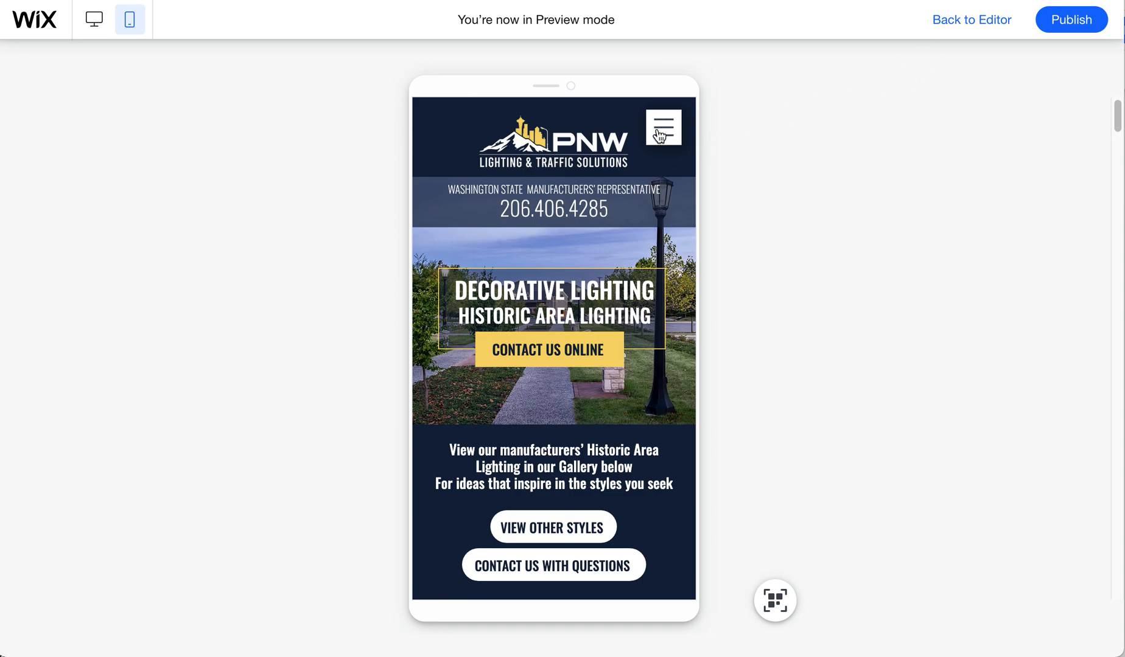
Return to HOME in the mobile preview, check the MARKETS page and HOME in the desktop preview, and go back to the editor
click(680, 129)
click(639, 174)
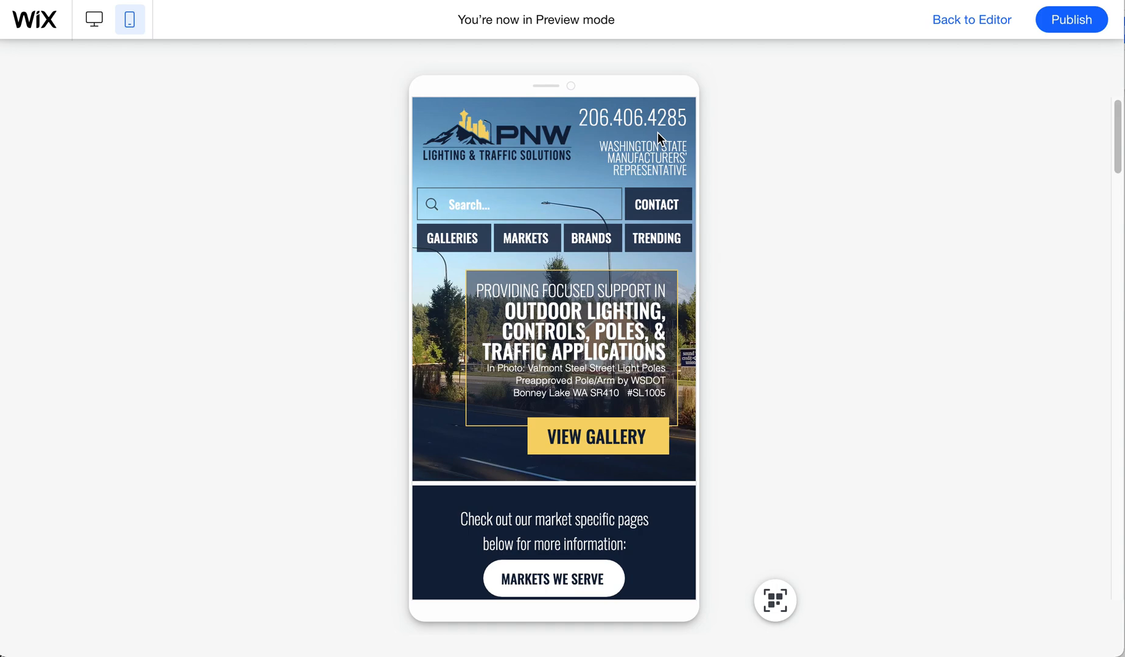
click(93, 23)
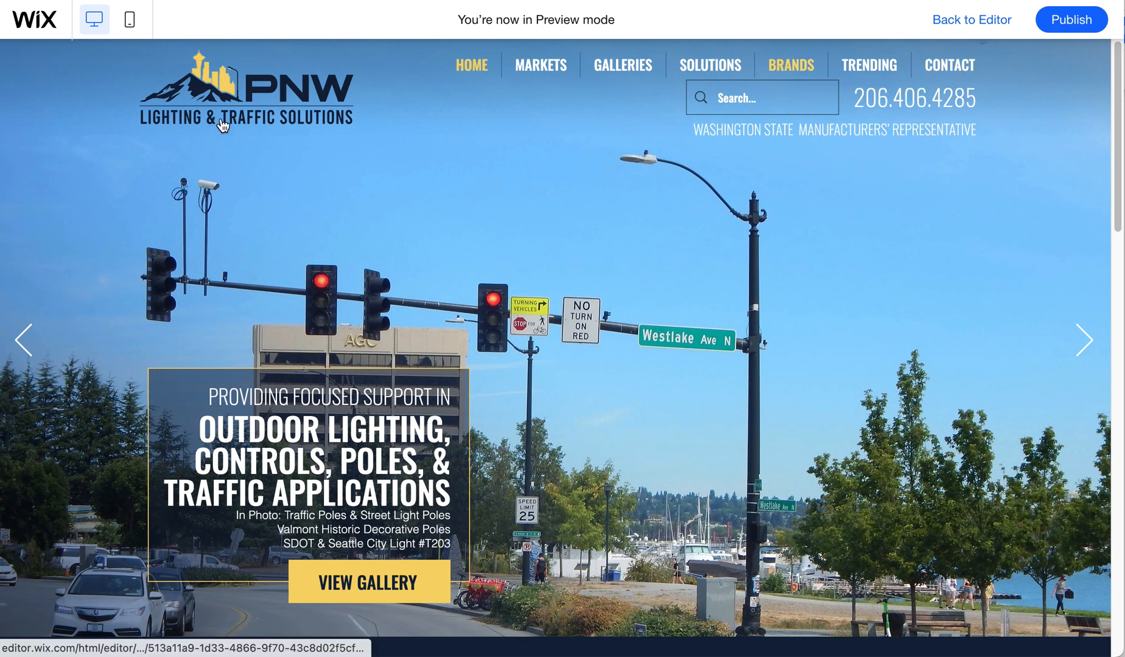
click(538, 70)
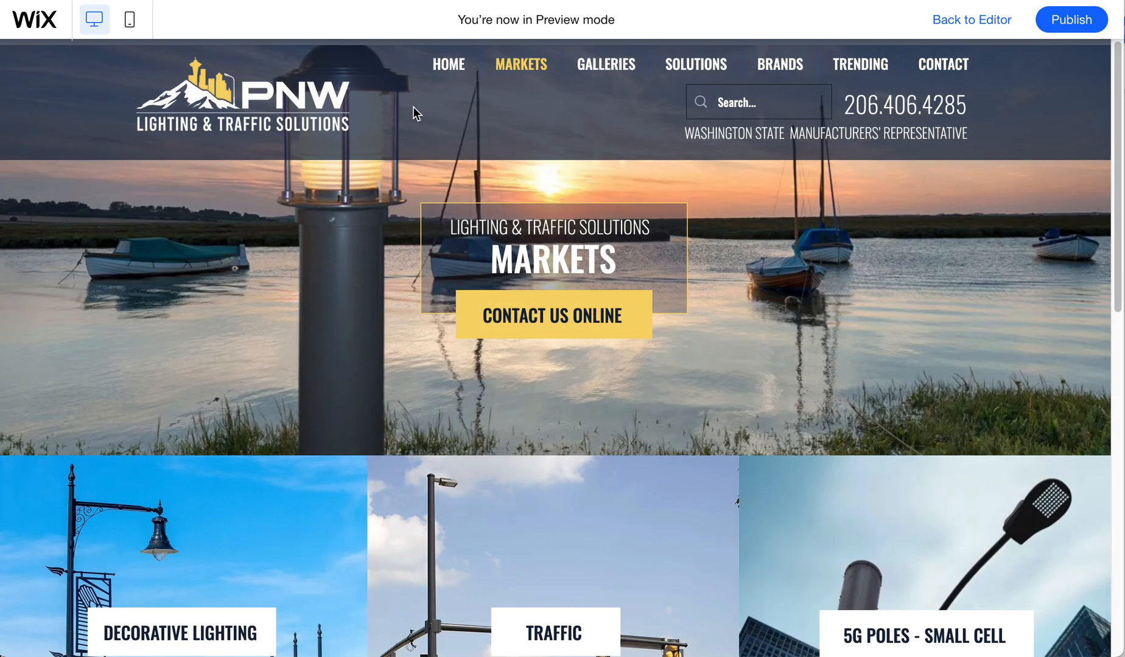
click(444, 63)
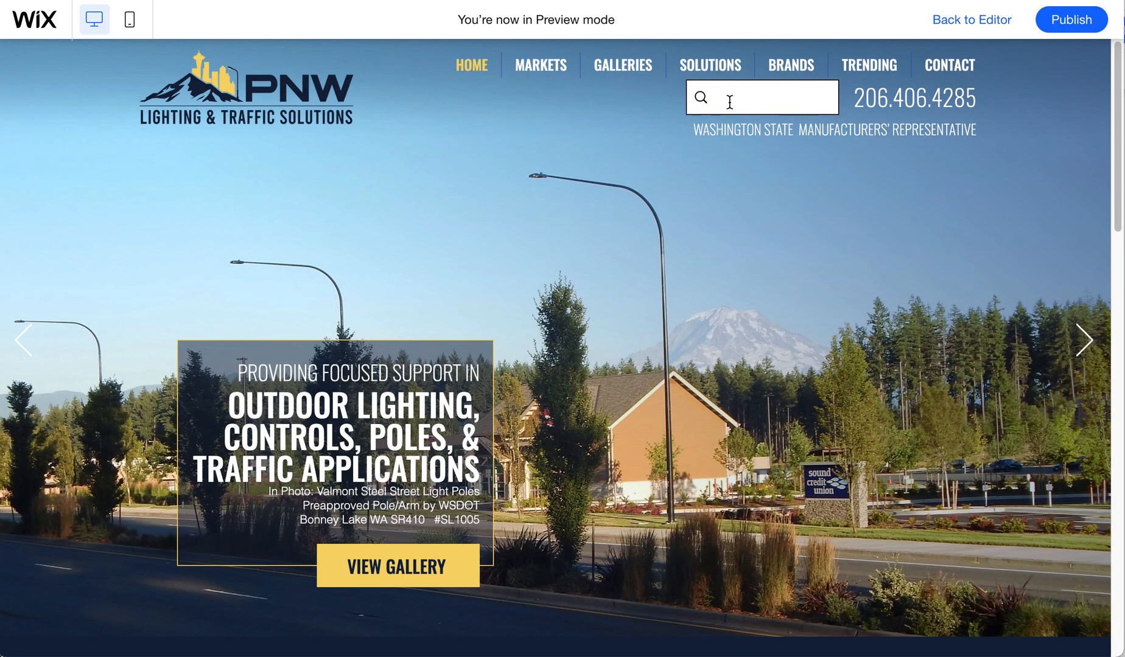
click(977, 22)
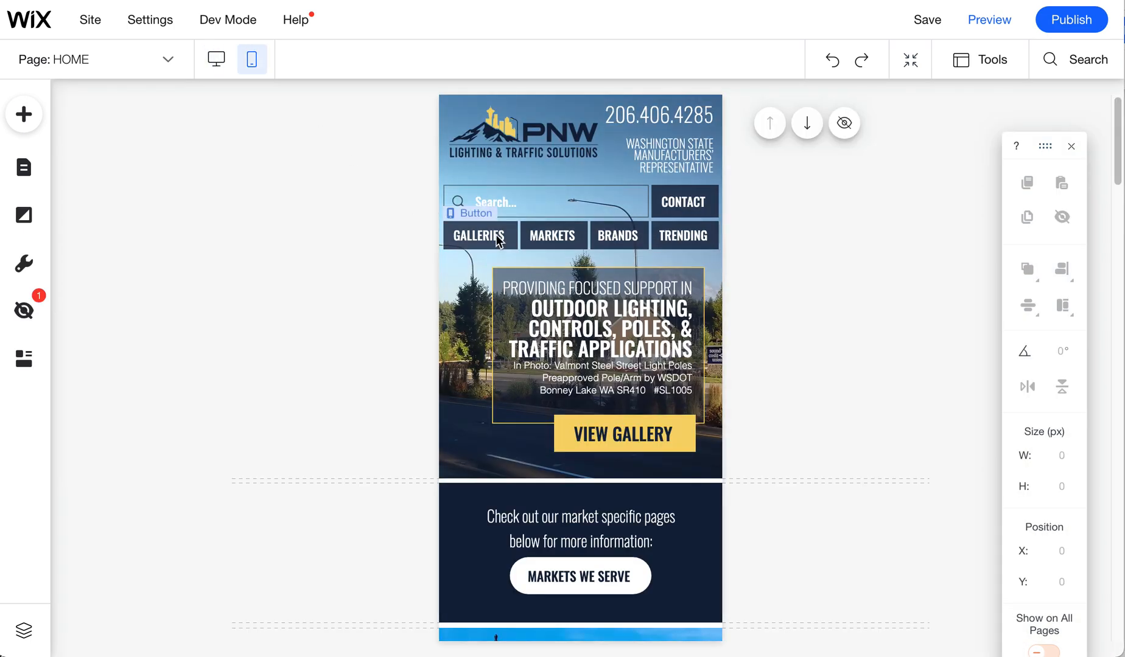
Check which page the TRENDING button on the mobile HOME page links to, leaving its settings unchanged
click(496, 236)
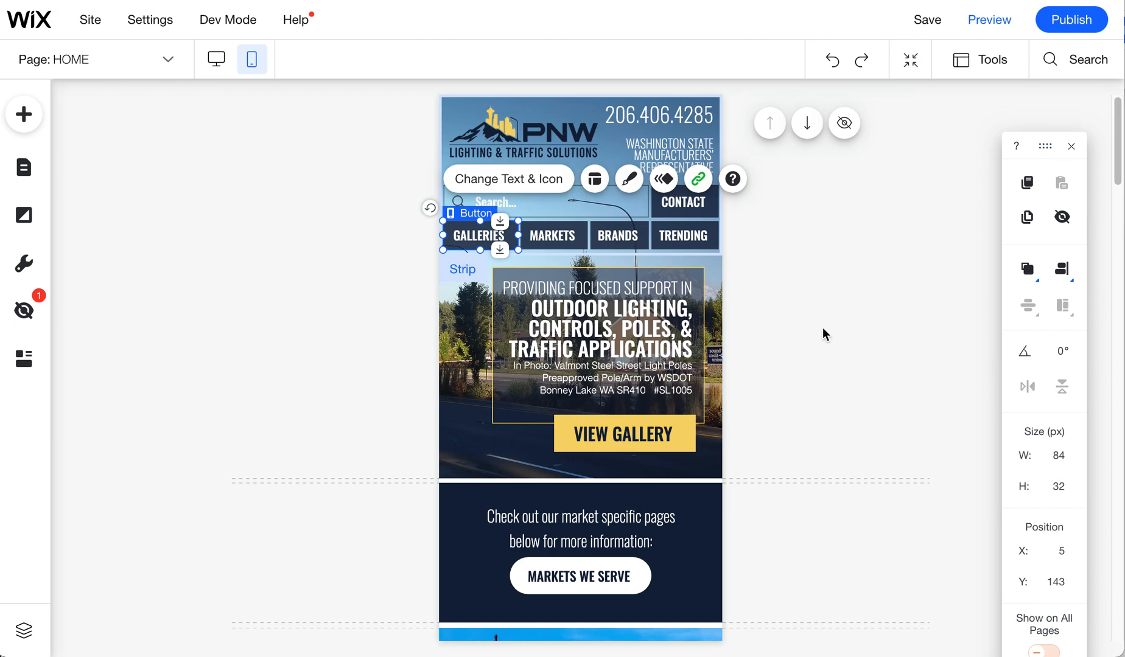
click(693, 236)
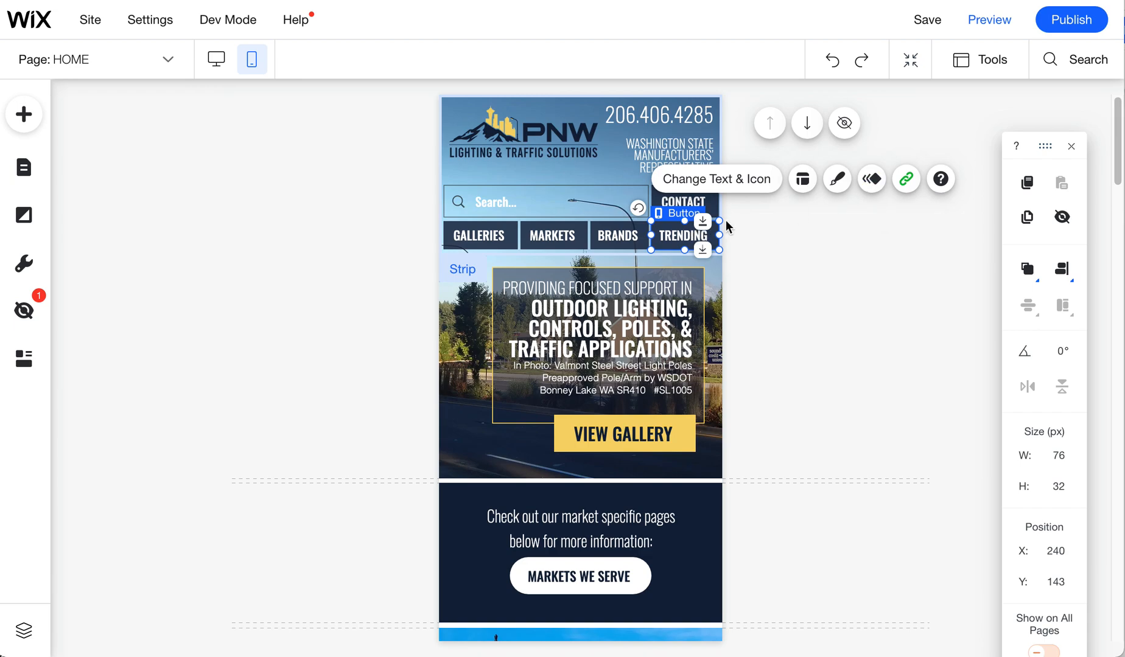
double_click(681, 233)
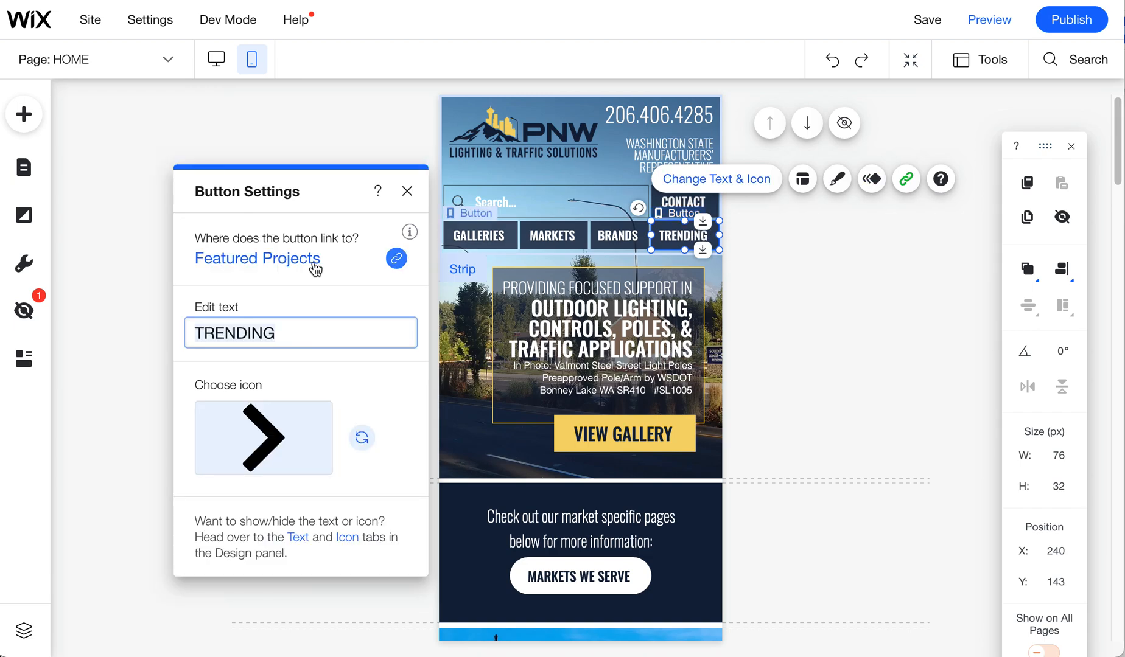
click(311, 258)
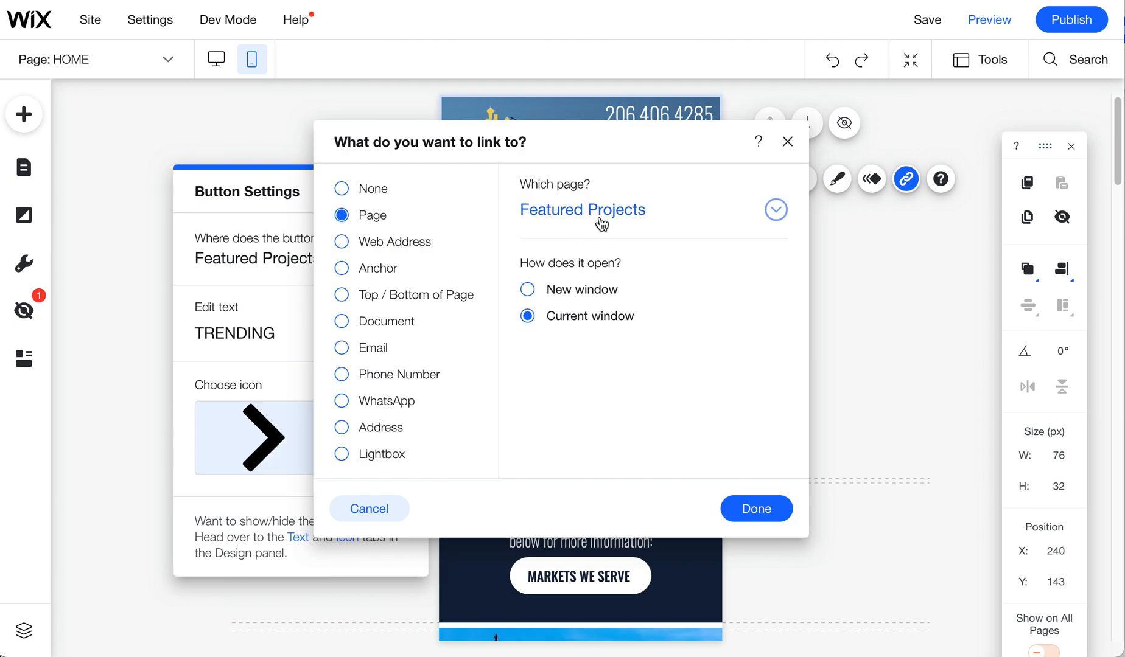
click(234, 272)
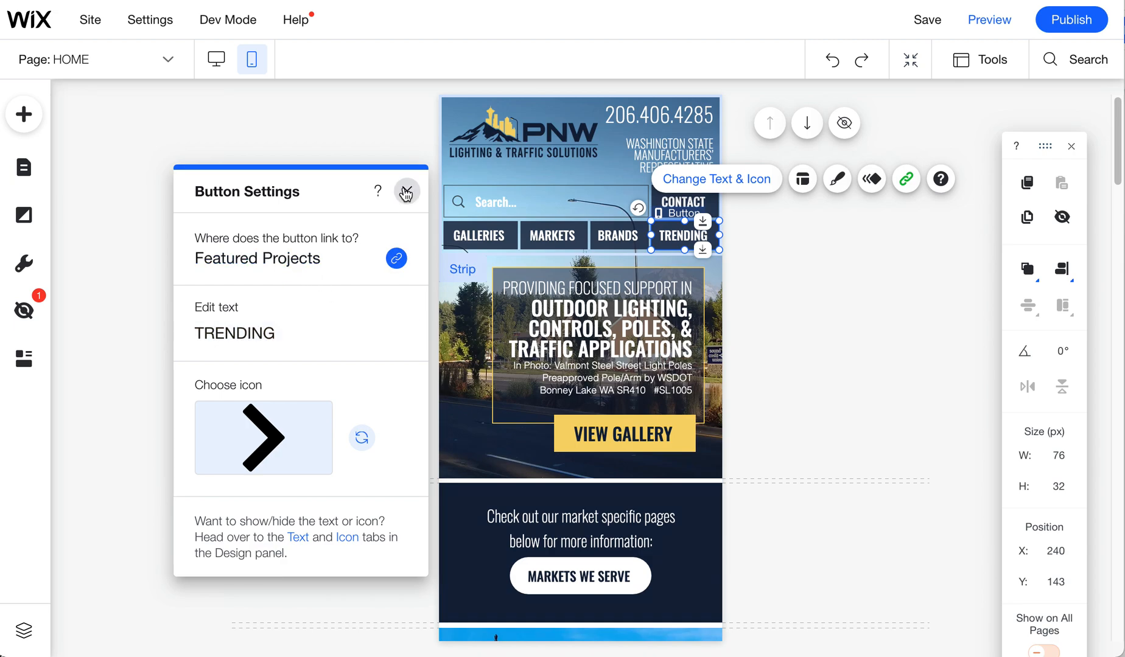
click(406, 193)
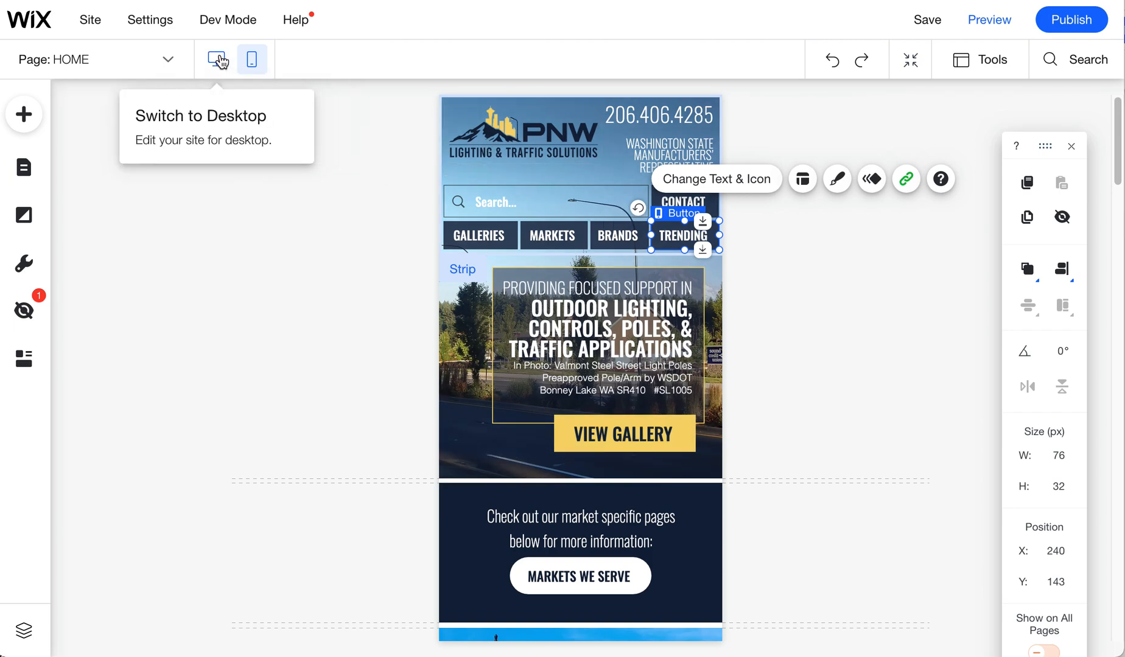
Preview the desktop site, check the MARKETS dropdown, view the DECORATIVE LIGHTING page and return to HOME
click(216, 59)
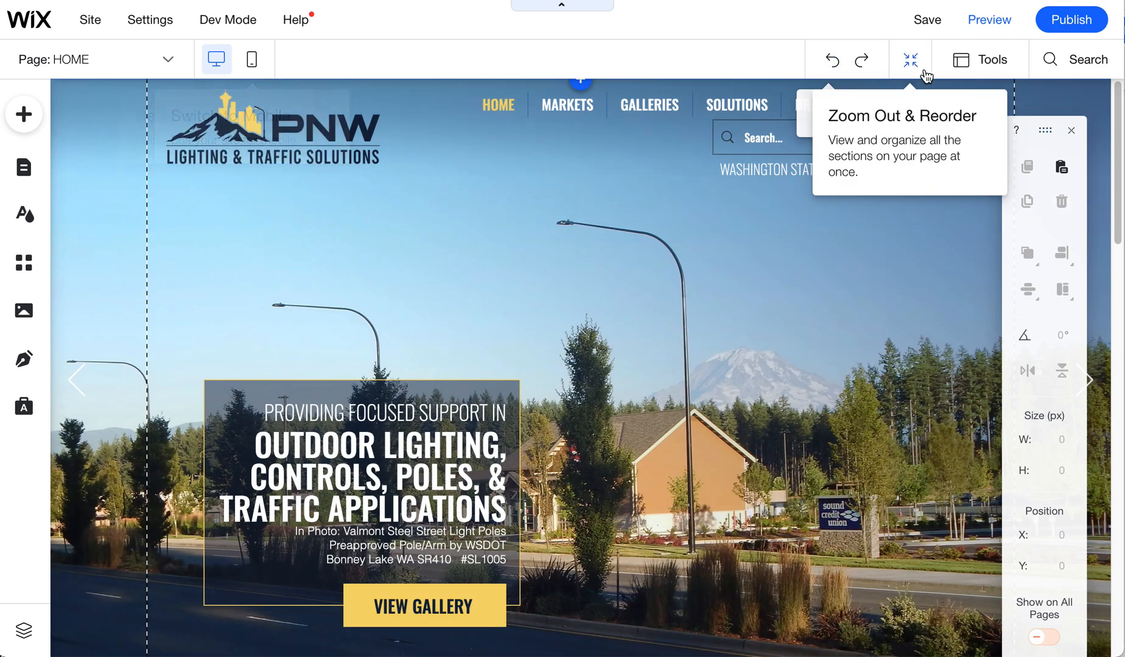
click(989, 19)
mouse_move(547, 71)
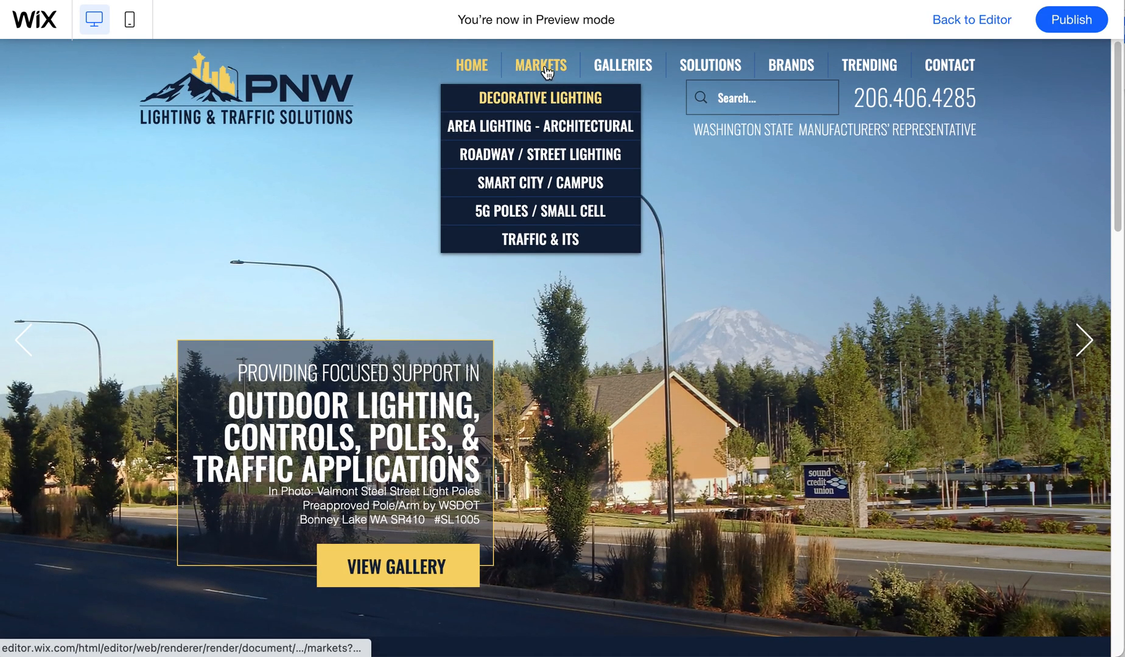
click(589, 183)
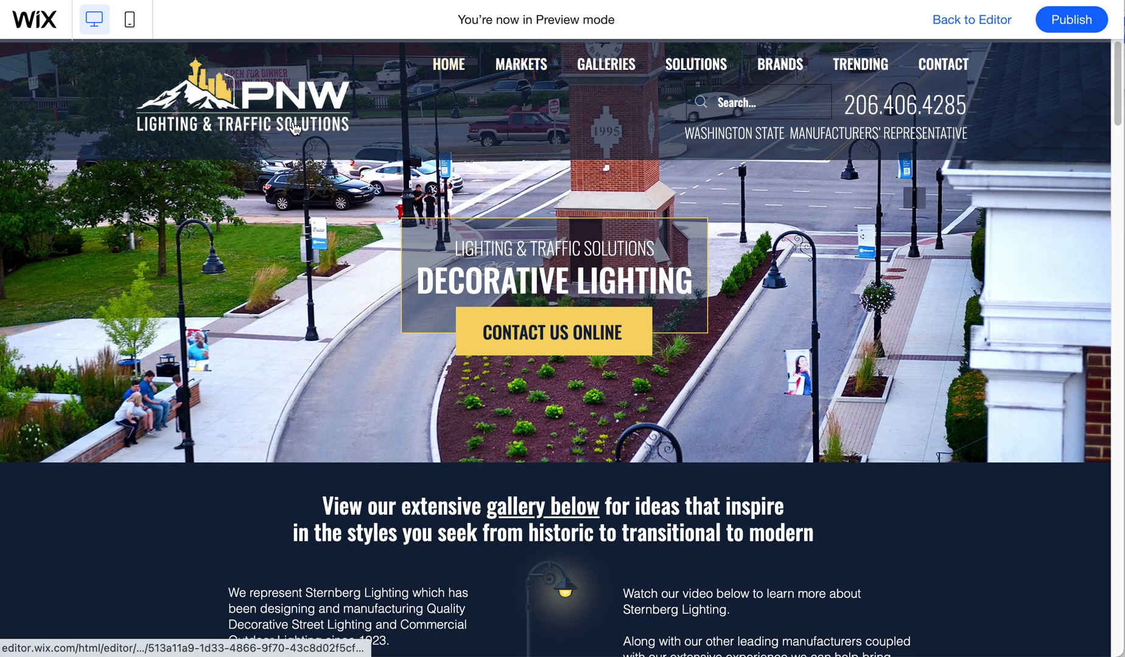
click(453, 68)
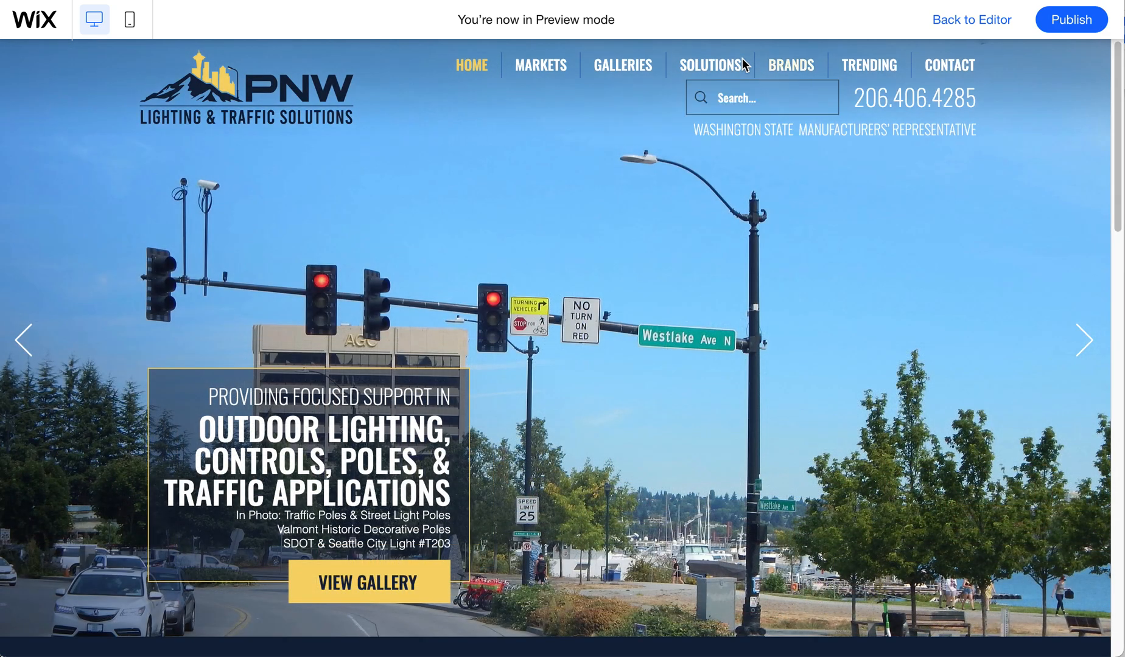
Check the dropdowns of the desktop navigation menu, look through the page behind GALLERIES and return to HOME
mouse_move(843, 97)
mouse_move(536, 66)
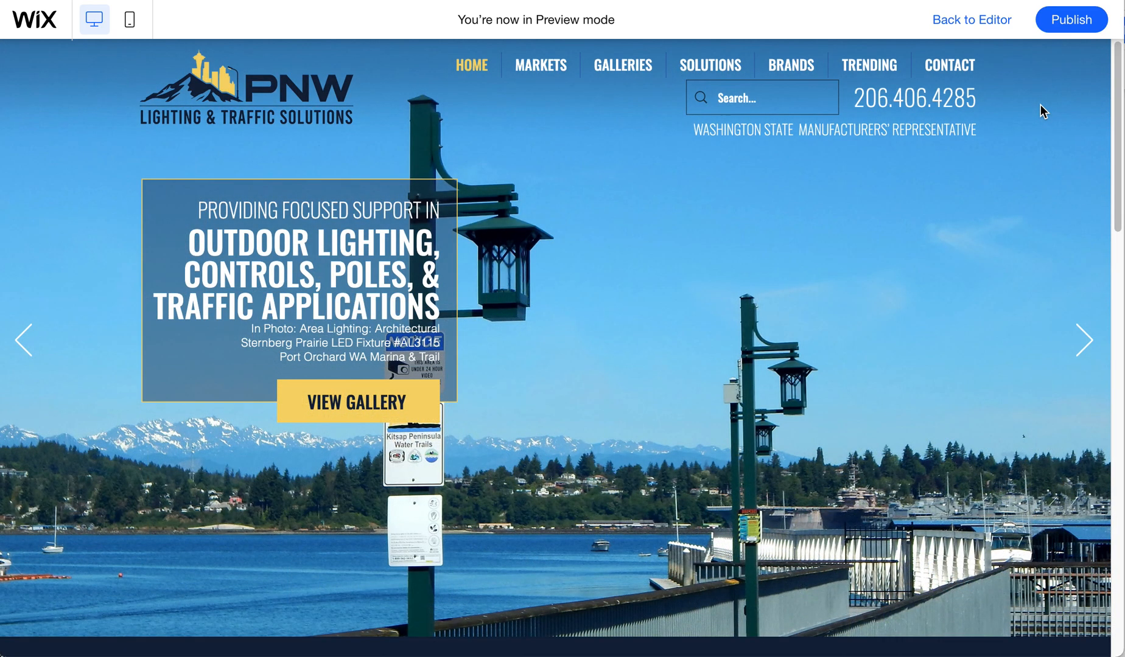
mouse_move(629, 67)
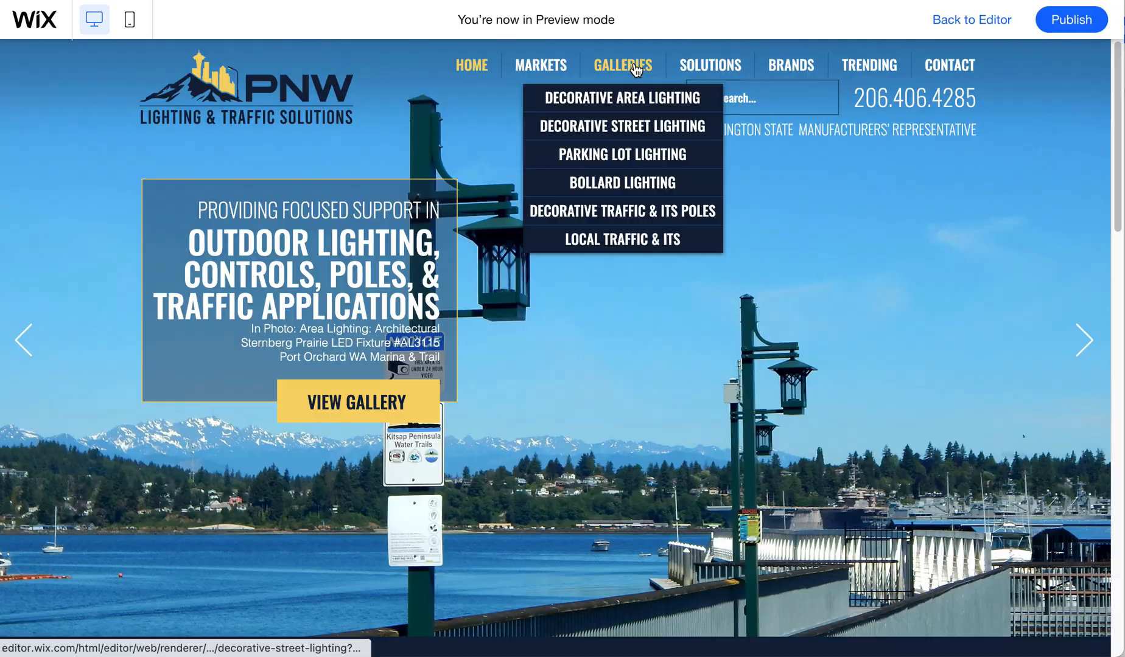
click(635, 68)
scroll(1059, 100, down, 15)
scroll(1120, 76, up, 15)
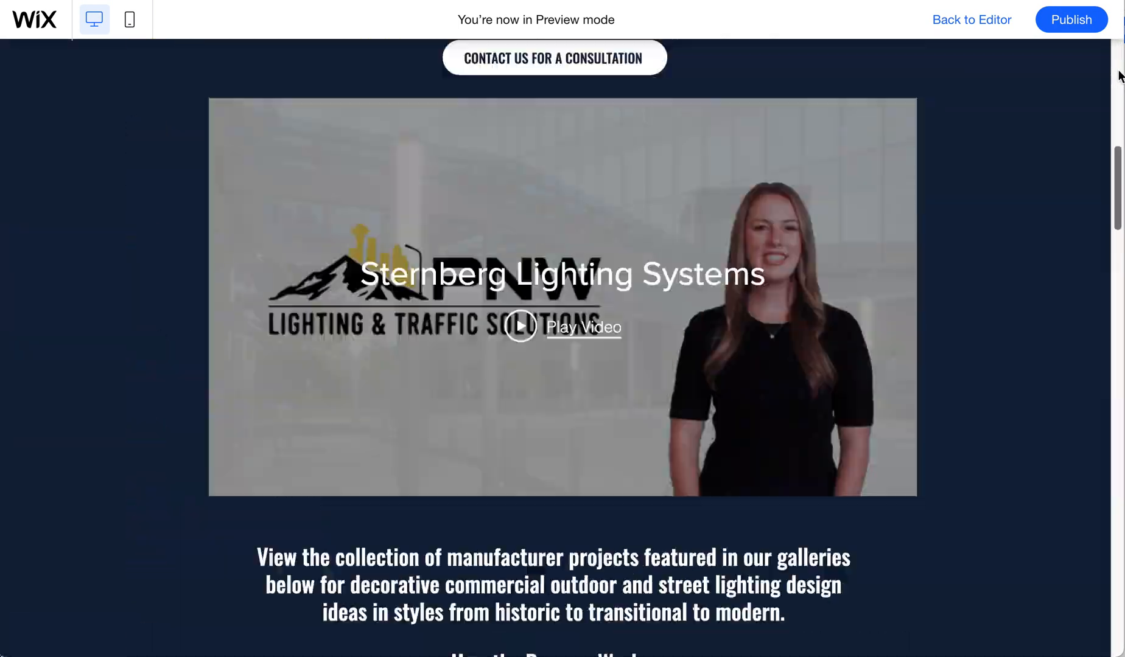
click(454, 69)
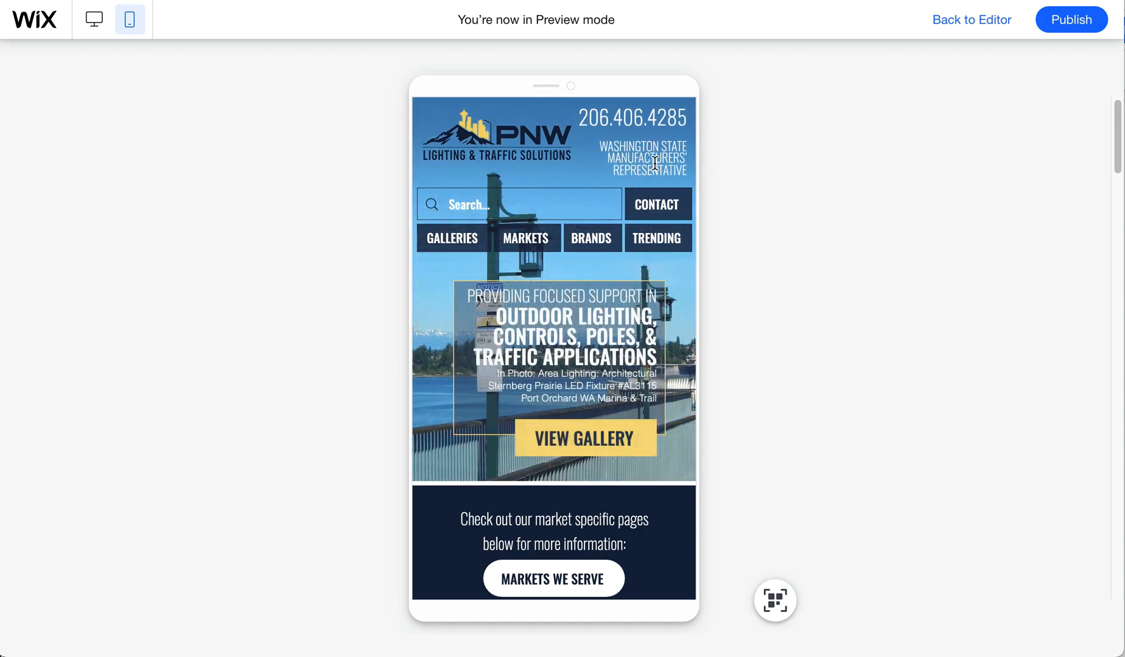
In the mobile preview, open the BRANDS page, check the GALLERIES and MARKETS entries in its navigation menu and return to HOME
click(576, 194)
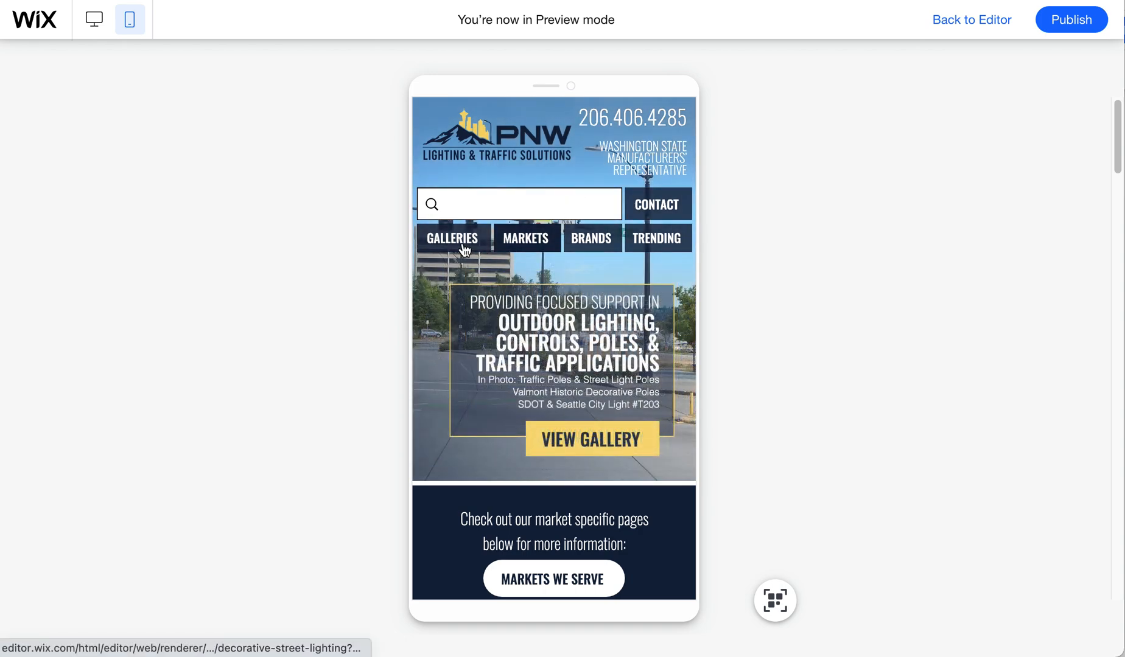
click(606, 244)
click(663, 127)
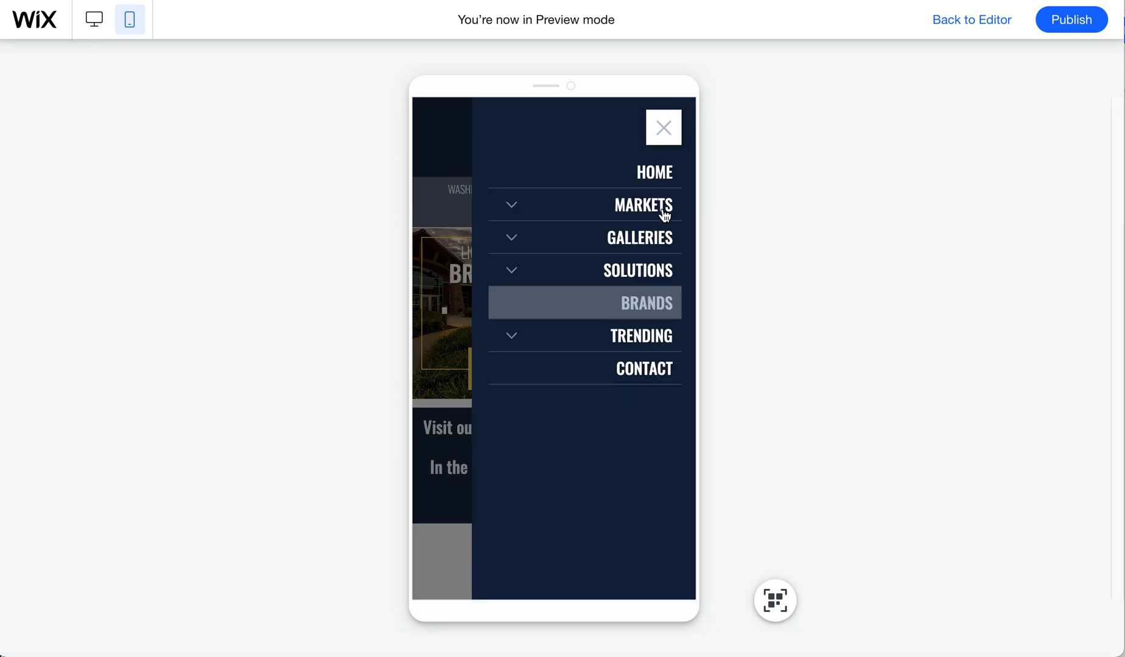
click(515, 242)
click(515, 242)
click(508, 205)
click(508, 204)
click(664, 132)
click(660, 139)
click(646, 177)
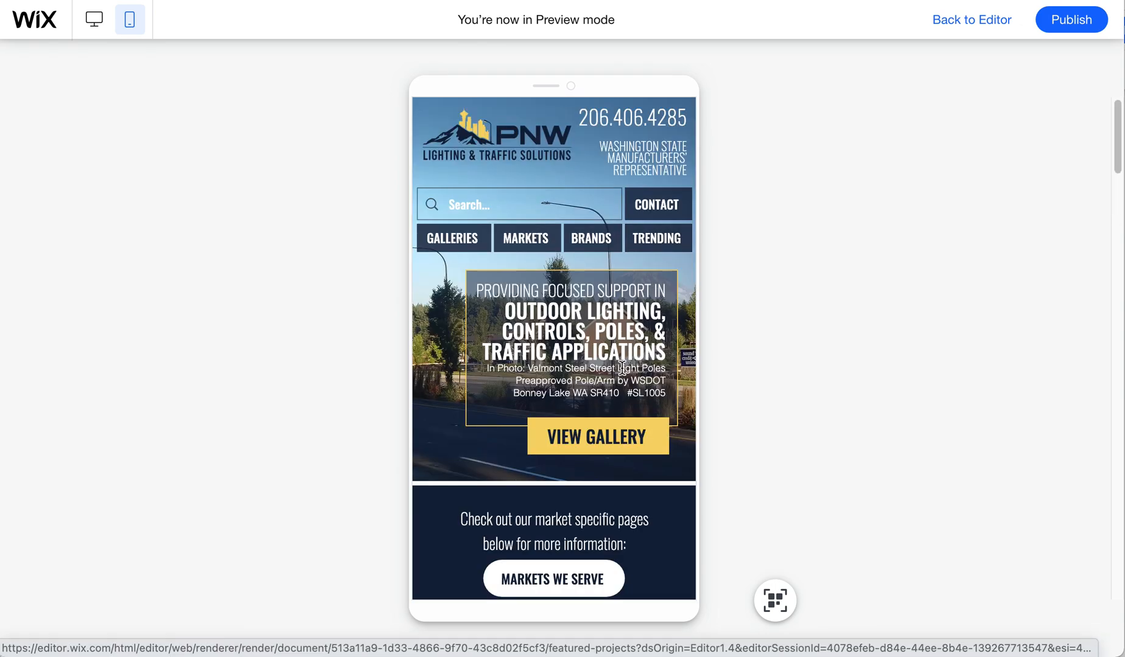
Look through the market sections on mobile HOME, open and review the TRAFFIC & ITS page, and return to HOME
scroll(612, 426, down, 1)
scroll(609, 412, down, 6)
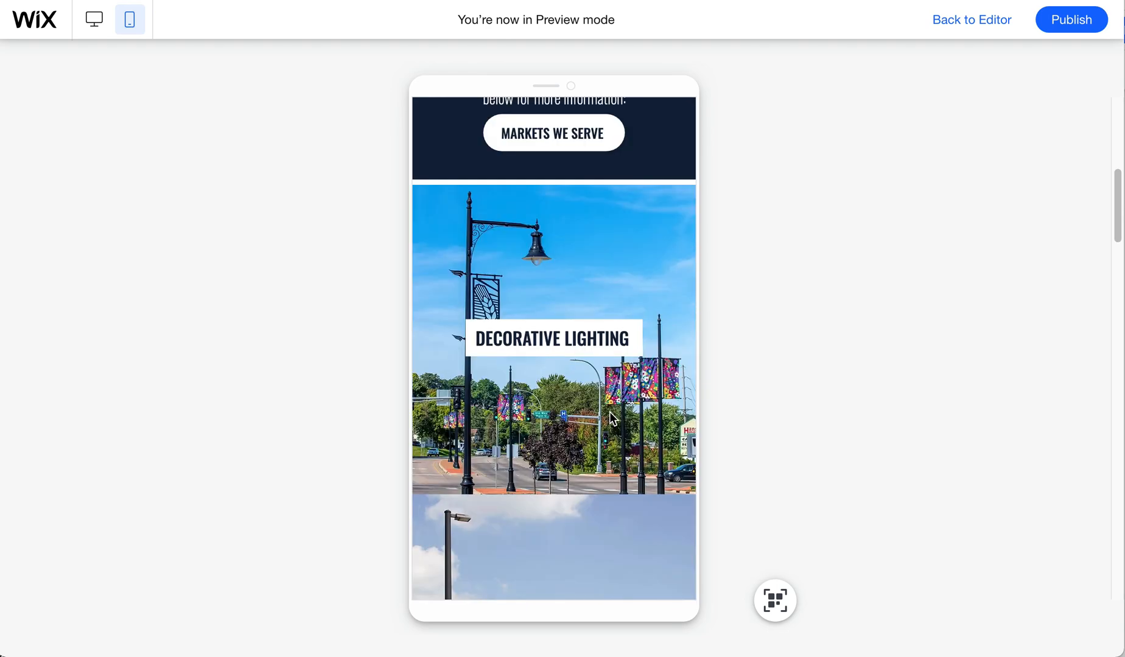
scroll(610, 409, down, 4)
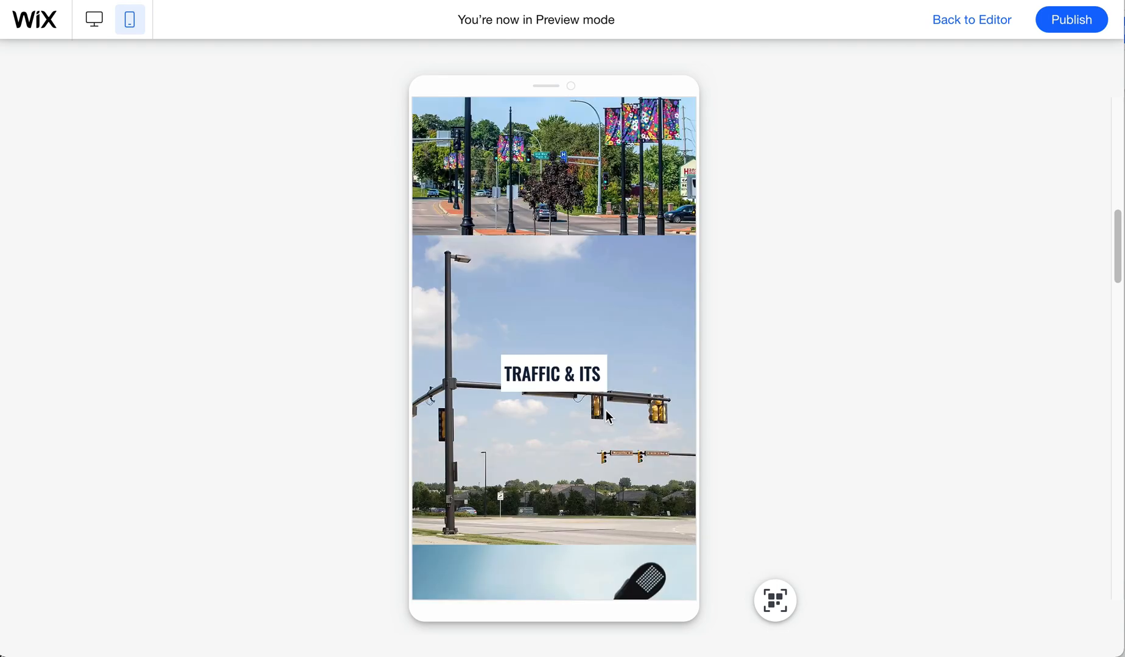
click(553, 383)
scroll(563, 420, down, 10)
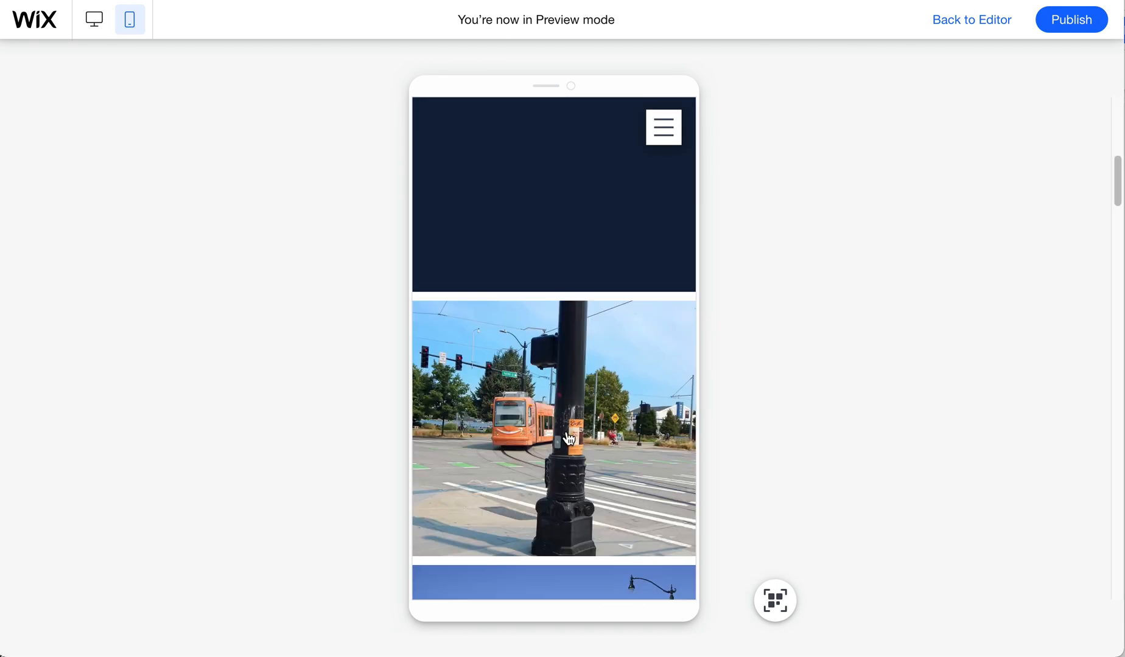
scroll(569, 439, down, 4)
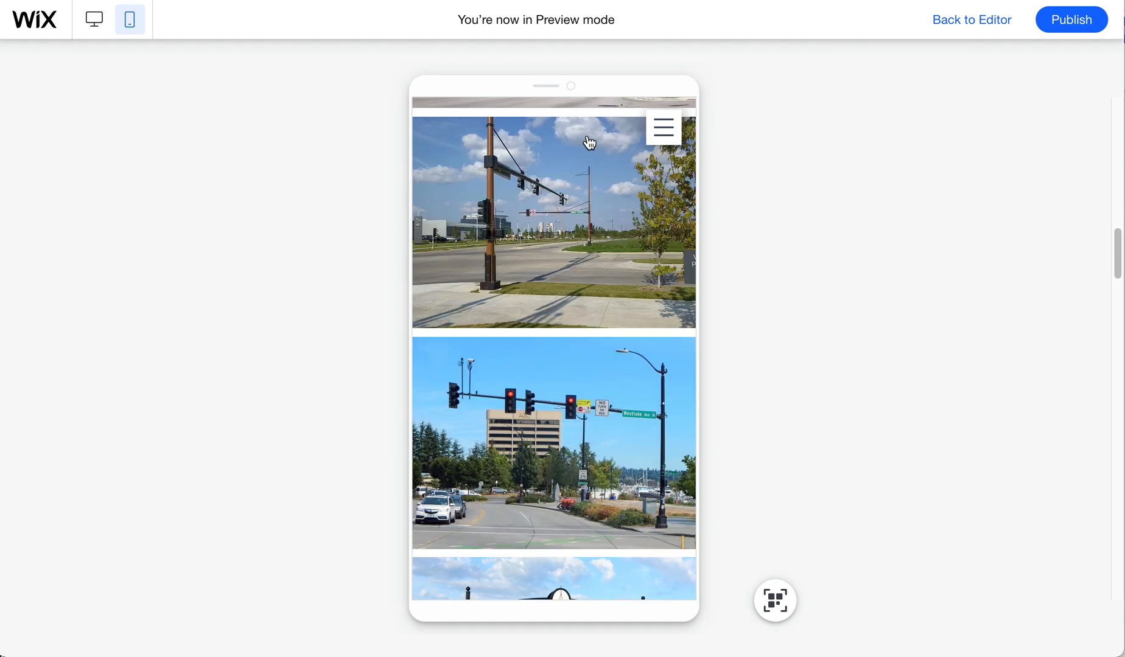
click(660, 129)
click(656, 172)
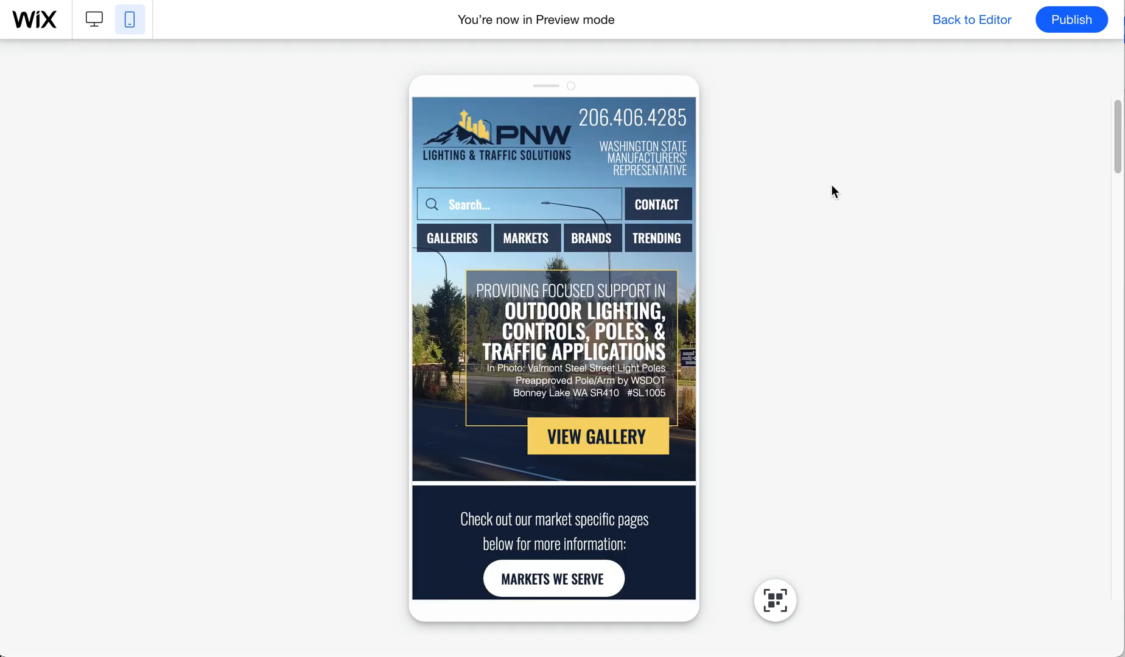
Return to the desktop editor, open the site menu's page list and expand MARKETS' subpages
click(94, 18)
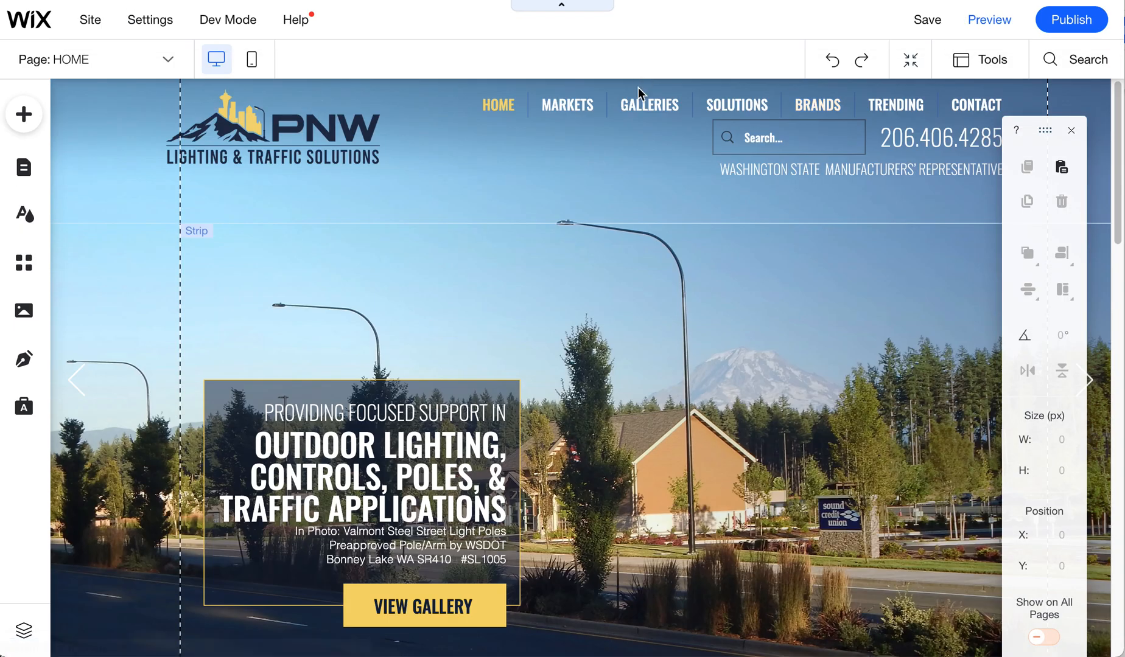
click(498, 107)
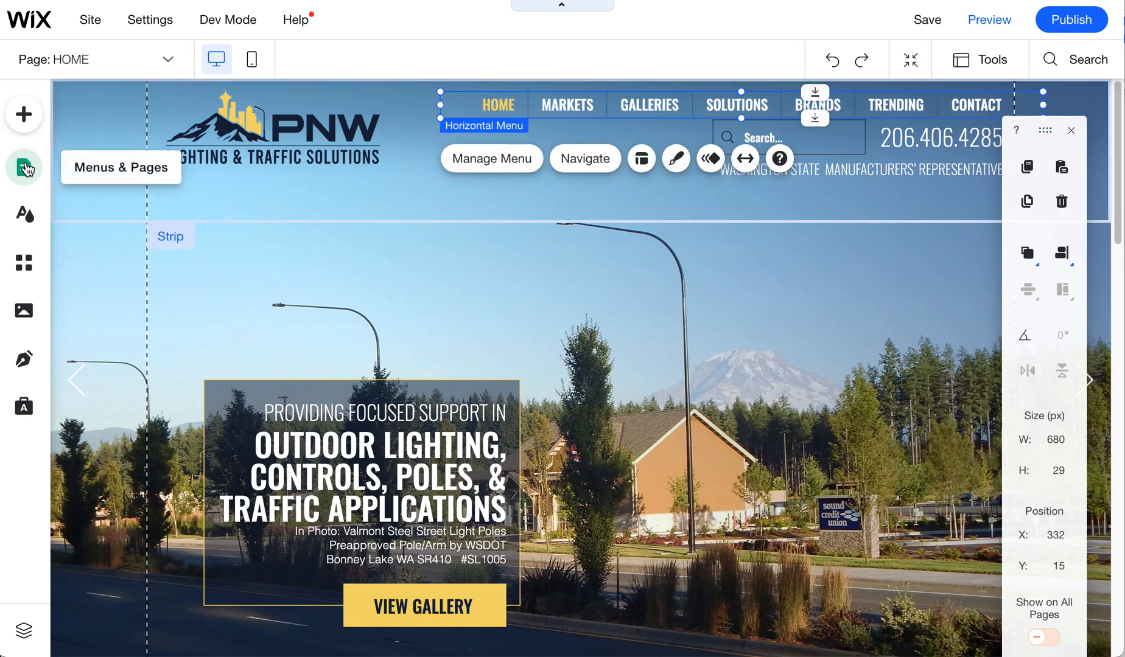
click(19, 170)
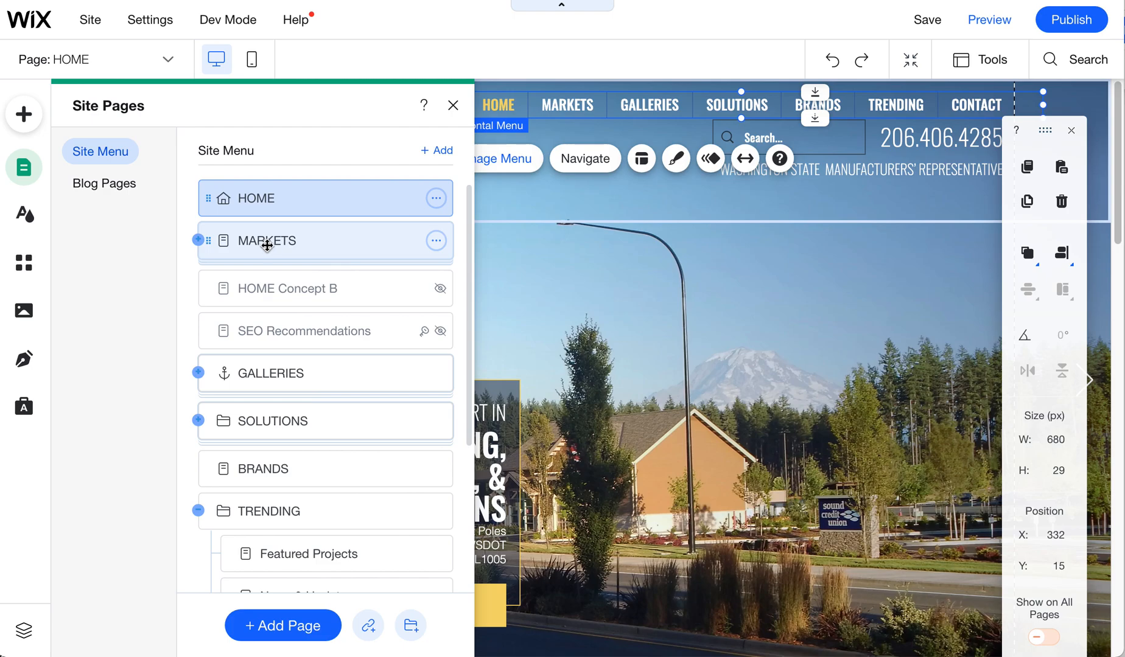
click(198, 240)
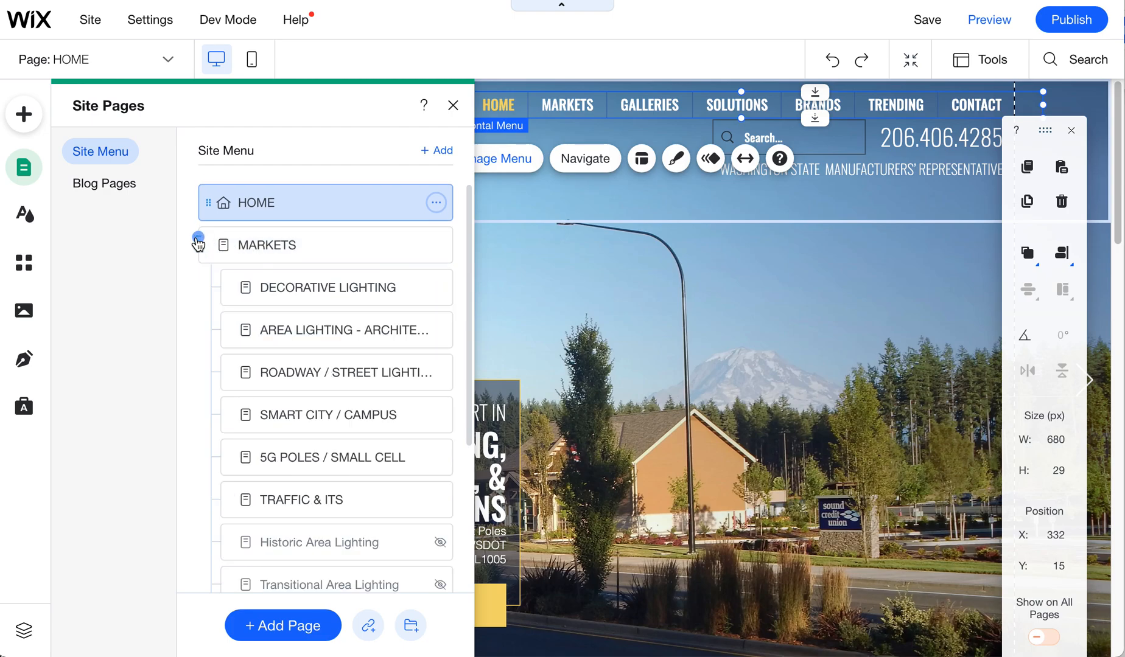